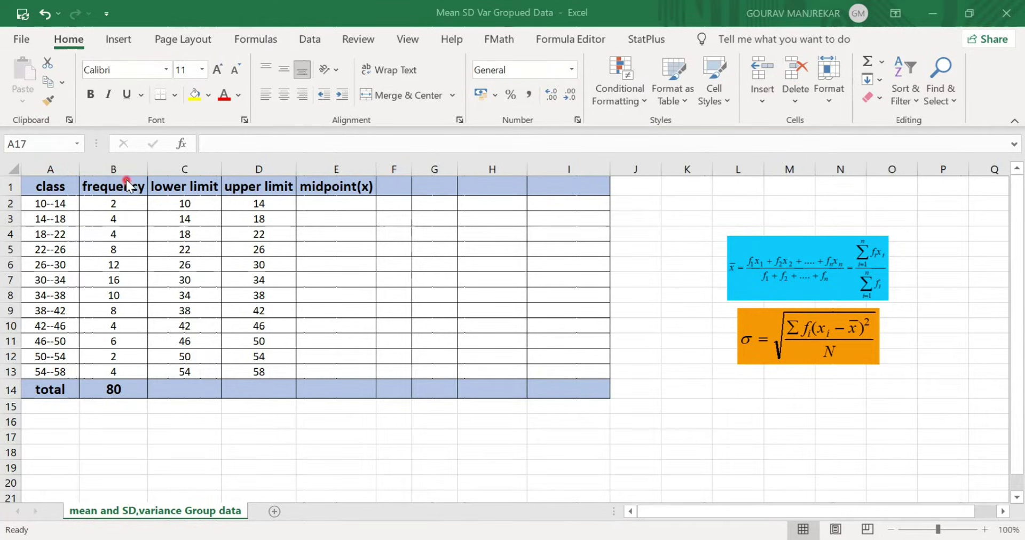
Step: Change the heading in B1 to frequency(f) and fit column B's width to the new text
type("=")
double_click(143, 187)
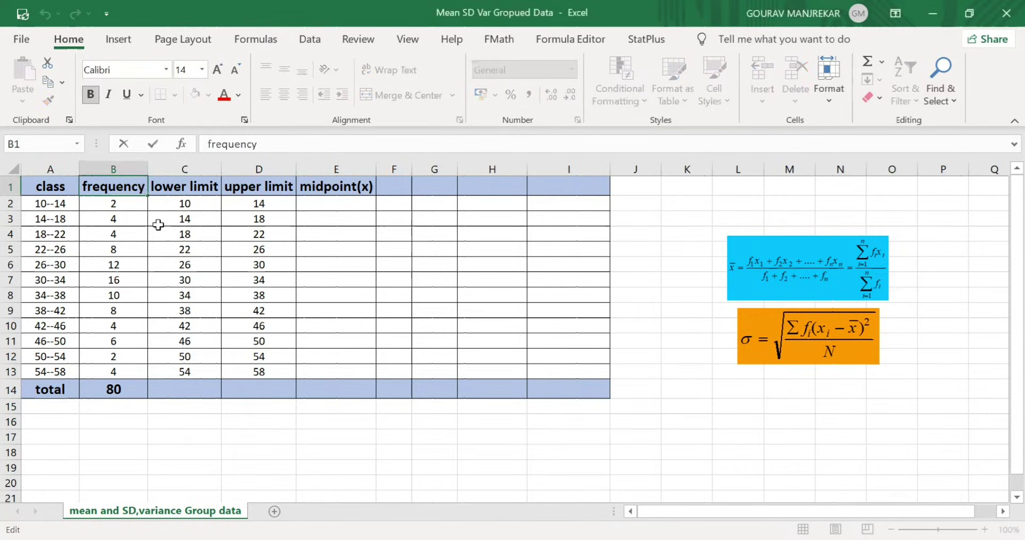
type("(F)")
key("BackSpace")
key("BackSpace")
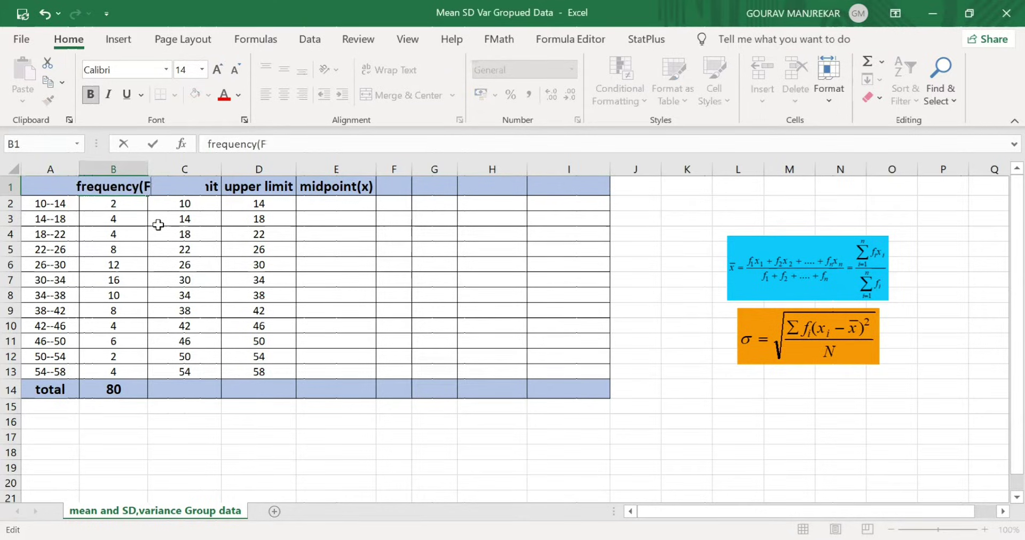
type("f)")
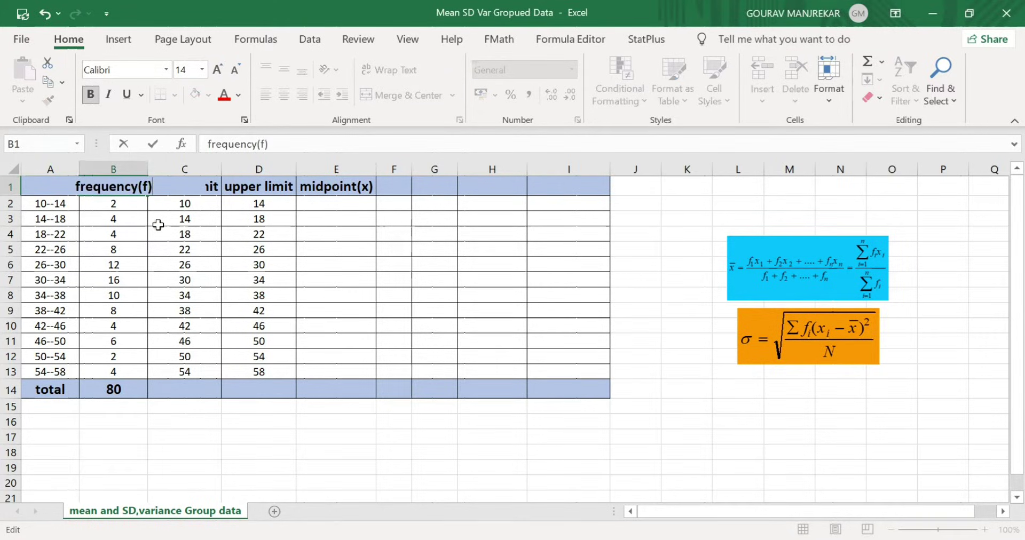
left_click(156, 169)
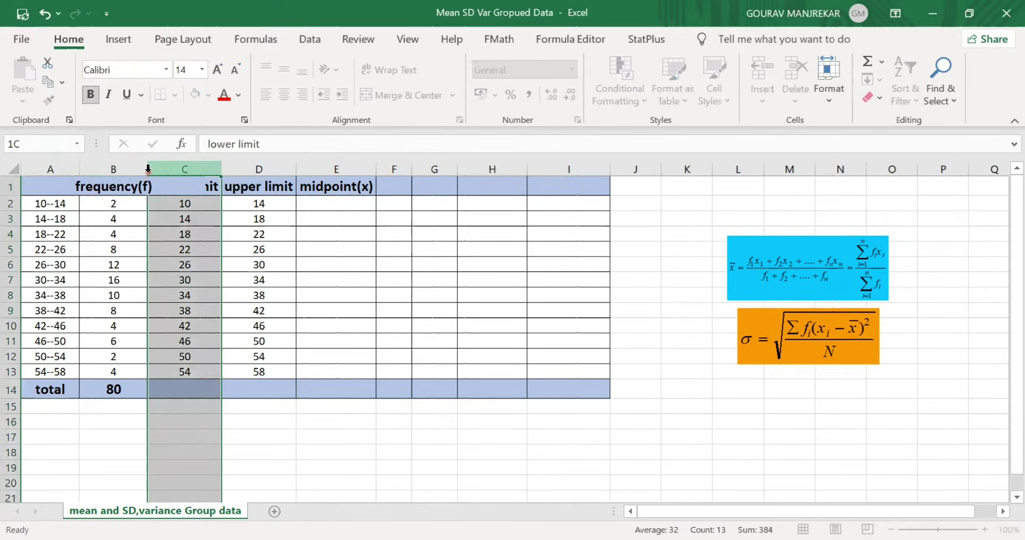
double_click(148, 169)
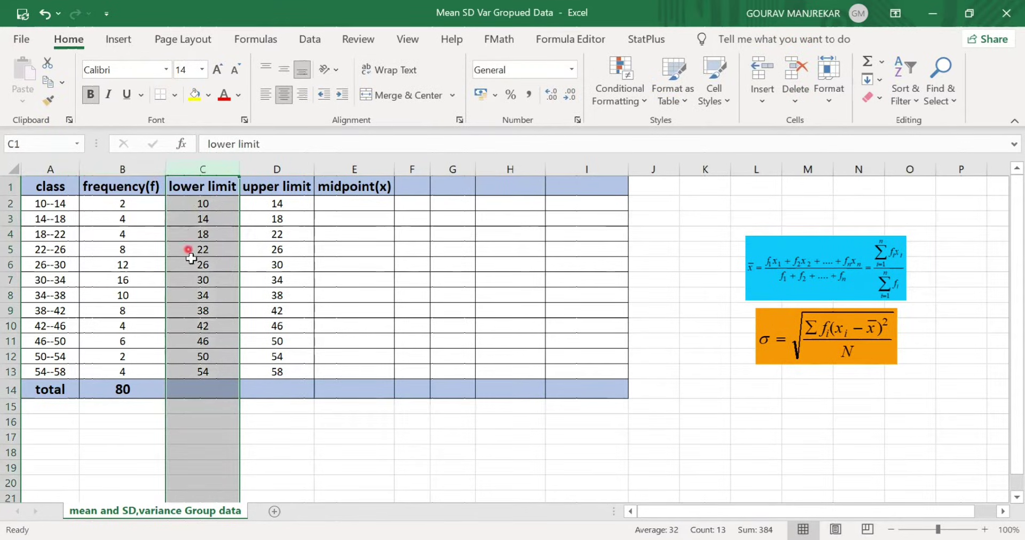
left_click(275, 437)
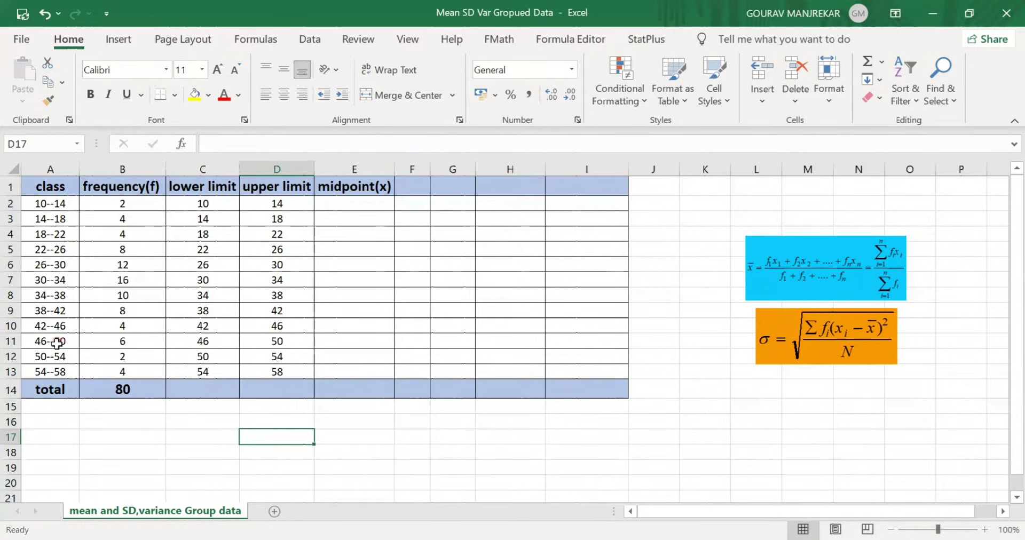
Step: Calculate the first class midpoint in E2 with =(C2+D2)/2 and fill the formula down to E13
left_click(340, 204)
type("=")
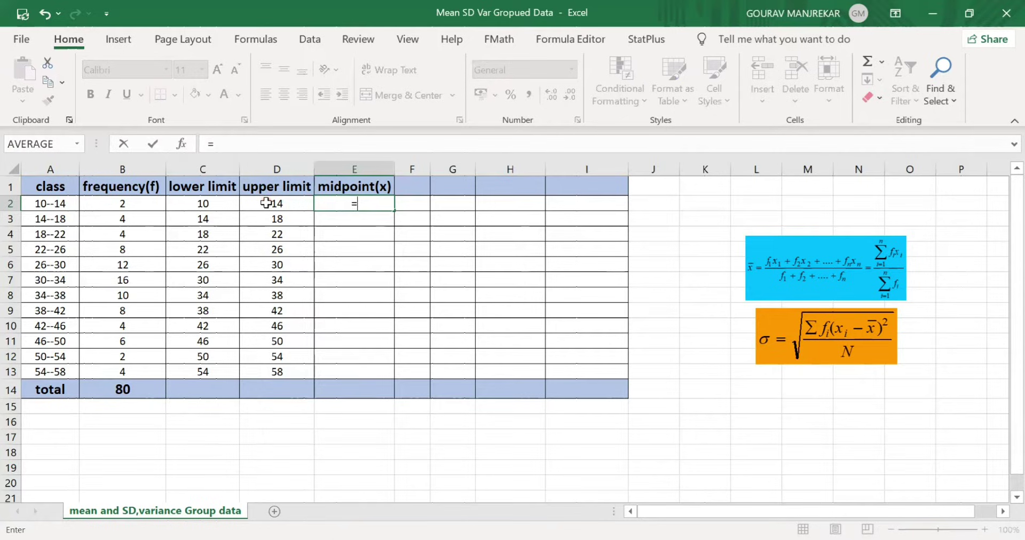
type("(")
left_click(212, 205)
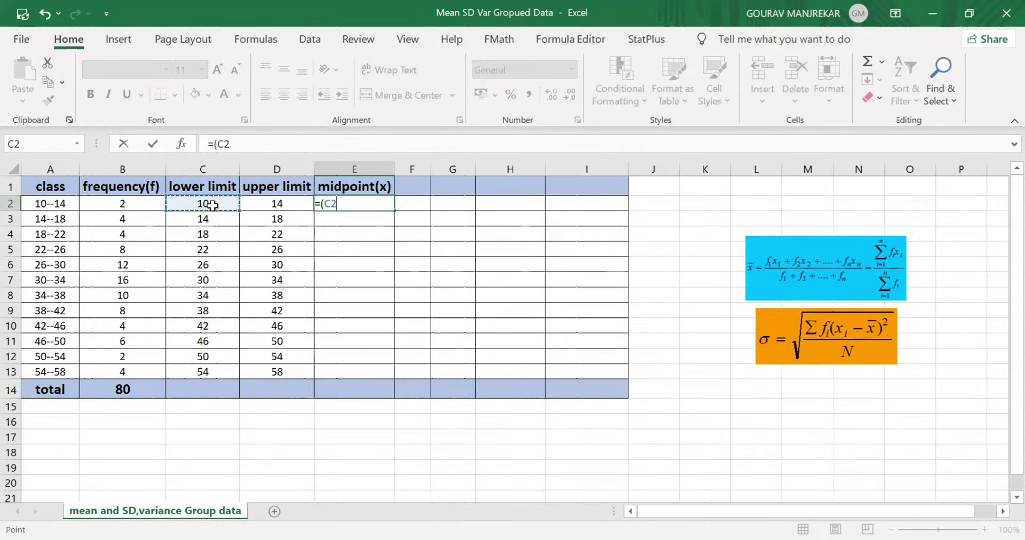
type("+")
left_click(273, 203)
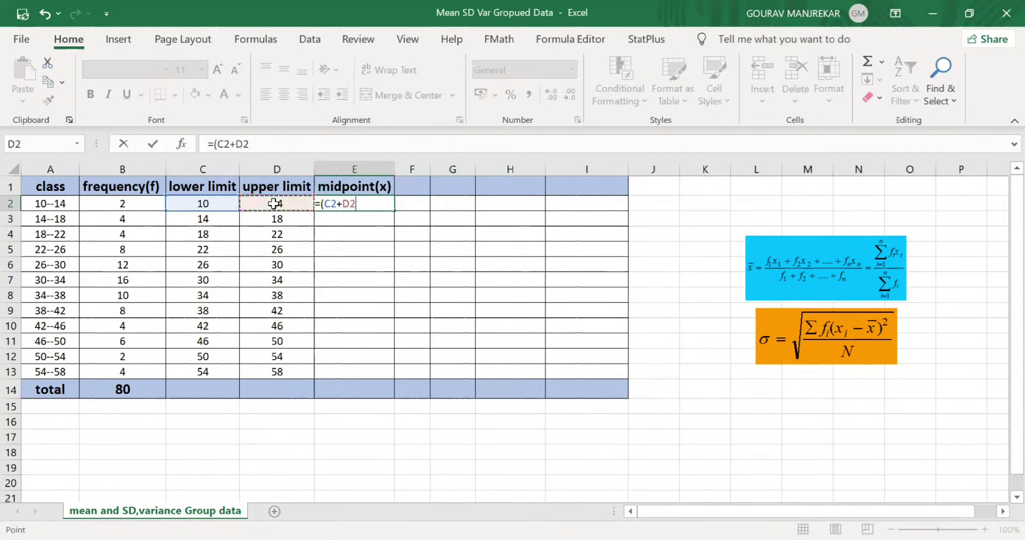
type(")/")
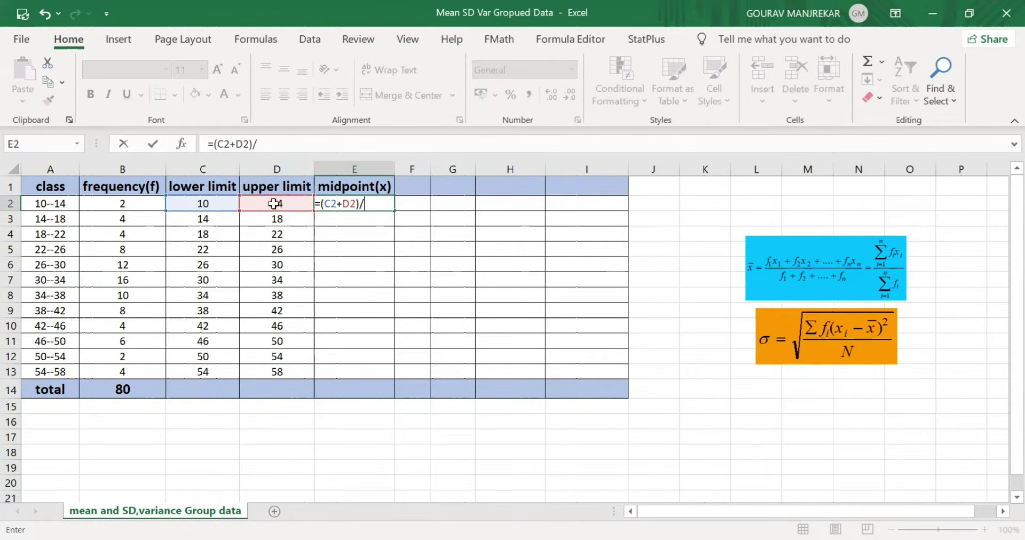
type("2")
key("Return")
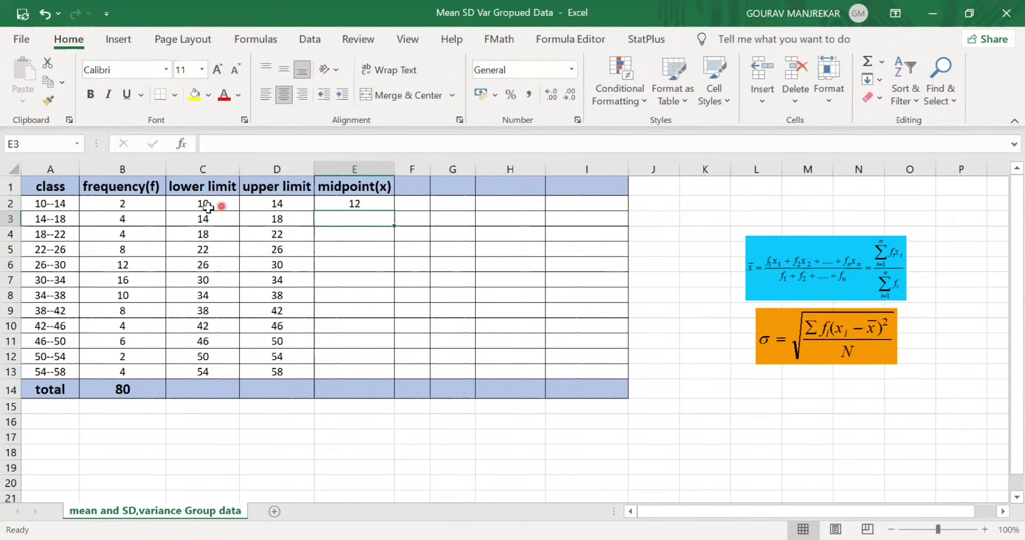
left_click(377, 202)
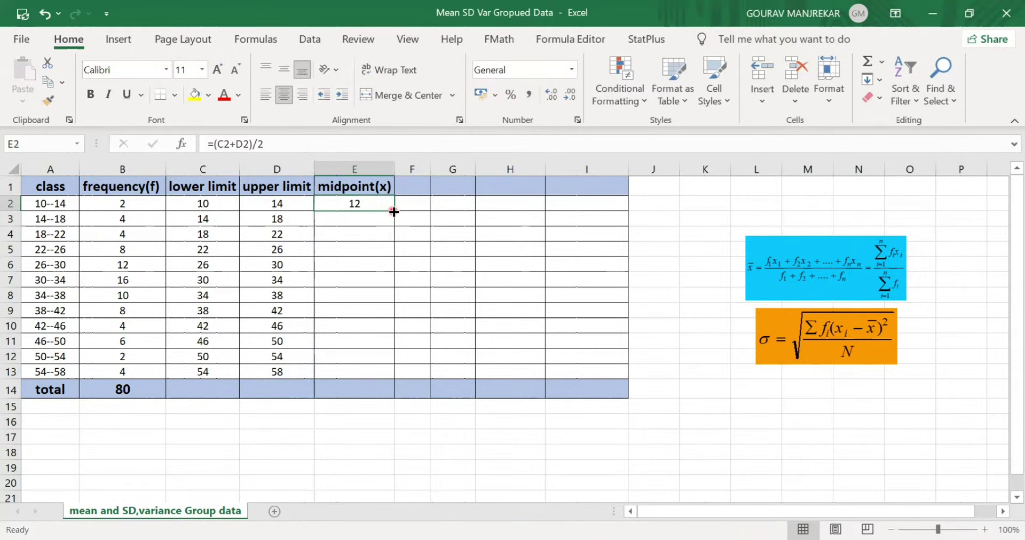
left_click_drag(393, 211, 394, 378)
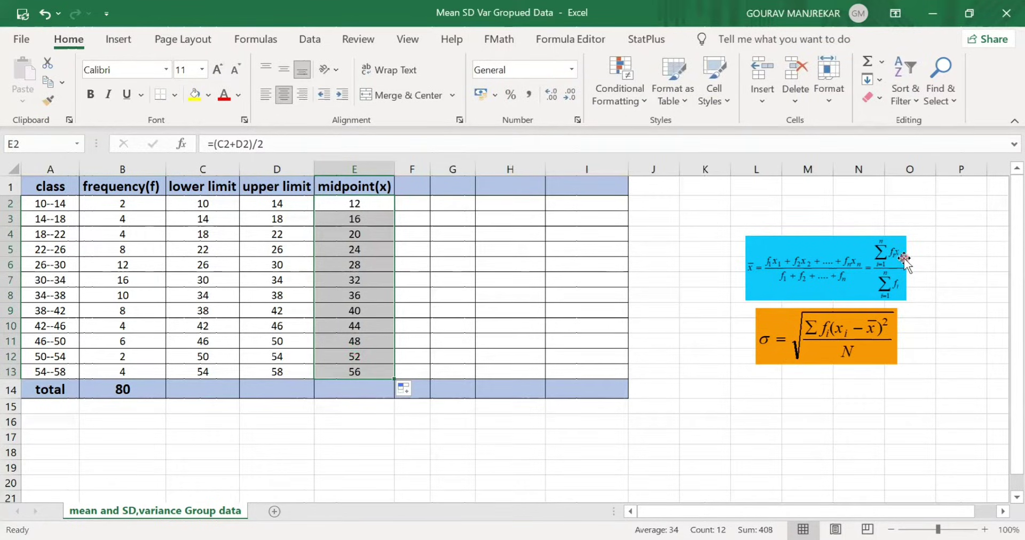
Step: Enter the heading fx in cell F1, next to the midpoint column
left_click(412, 187)
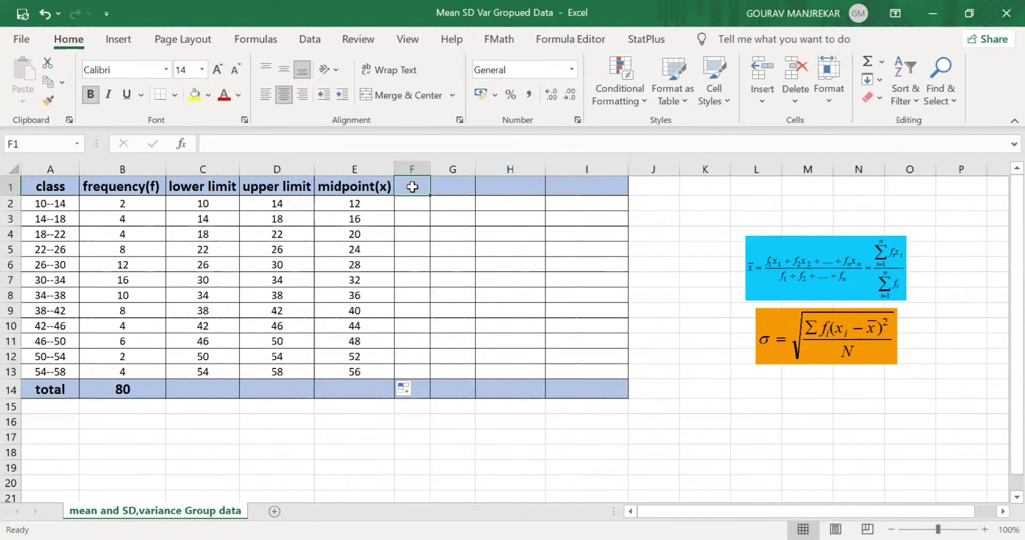
type("fx")
left_click(400, 203)
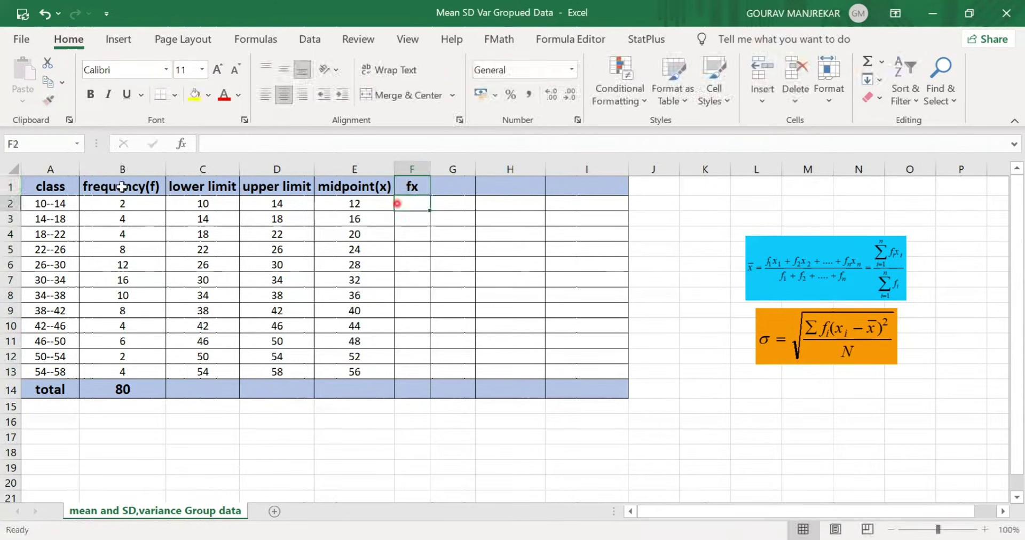
left_click(125, 188)
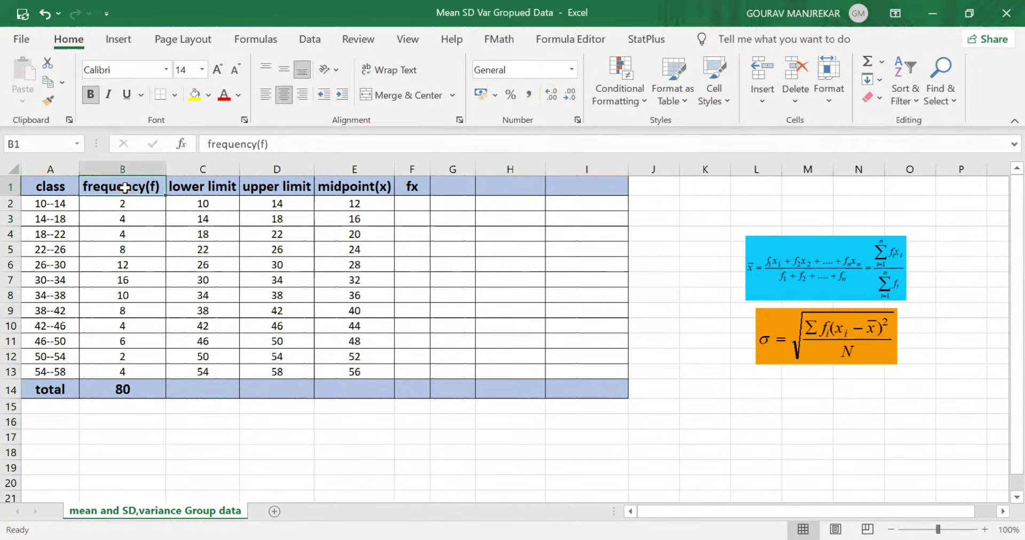
left_click(347, 189)
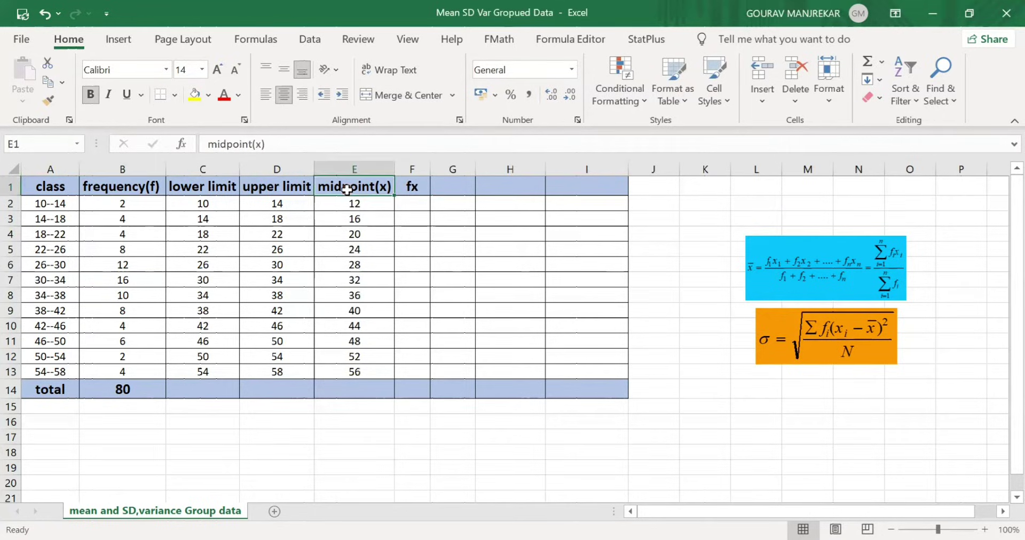
left_click(118, 190)
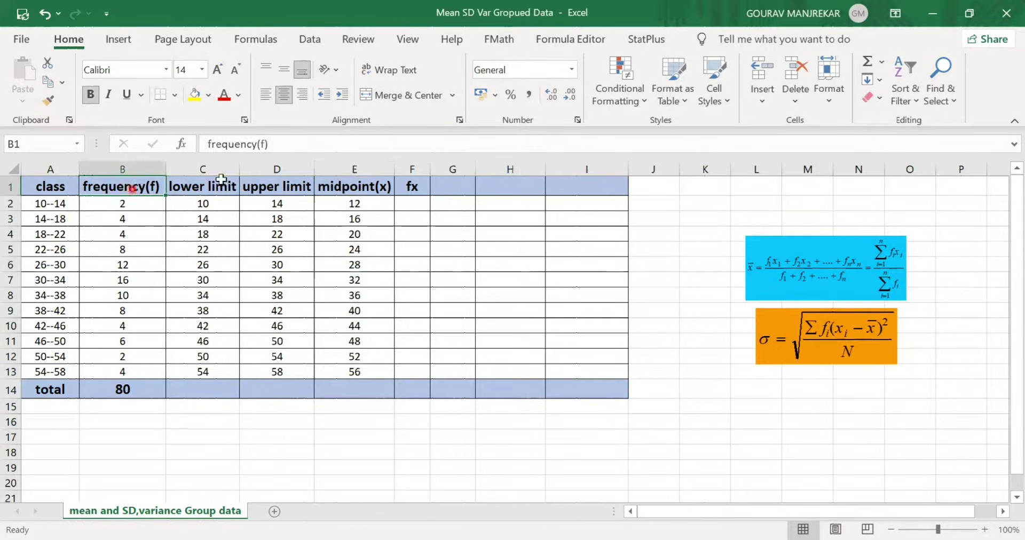
left_click(356, 191)
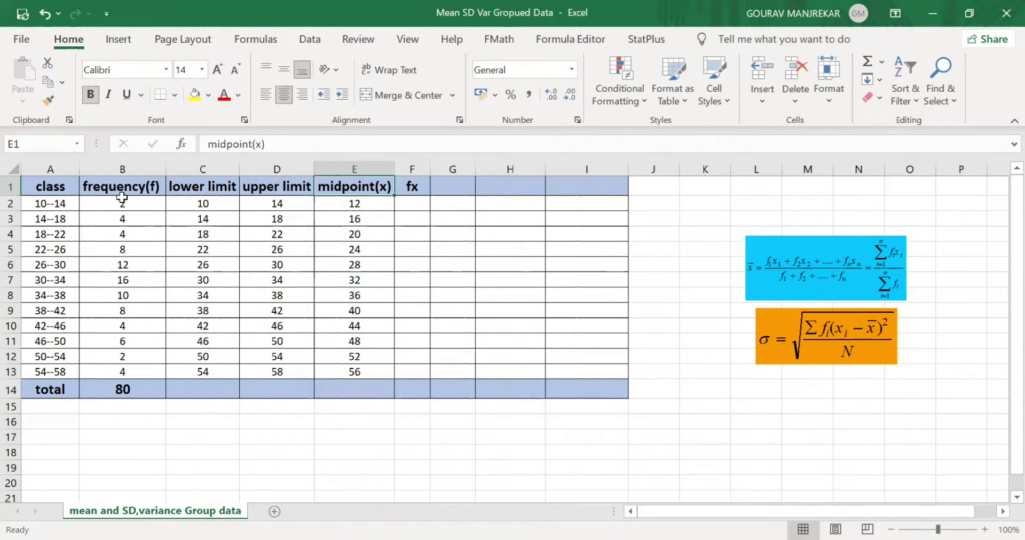
Step: Multiply frequency by midpoint in F2 with =B2*E2 and fill the formula down to F13
left_click(407, 206)
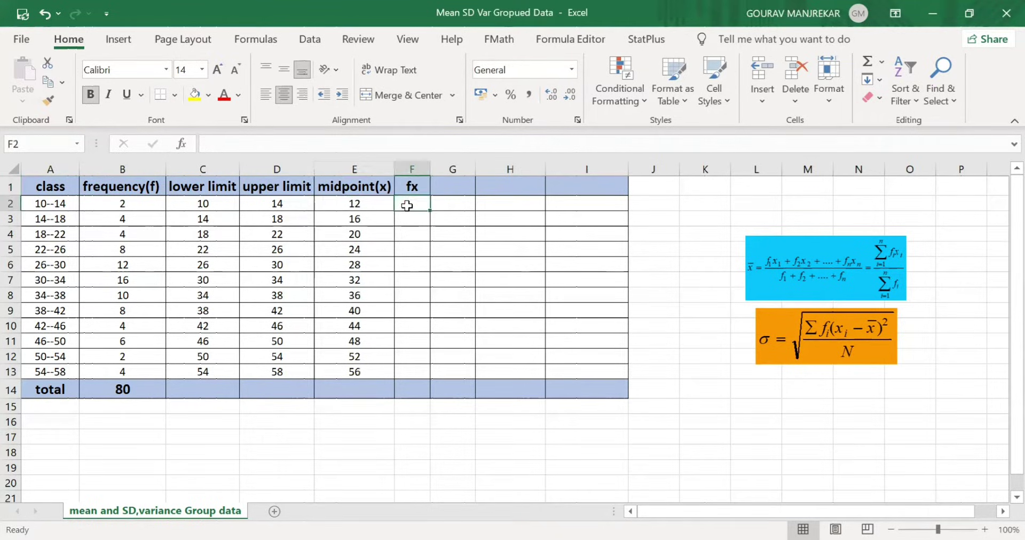
type("=")
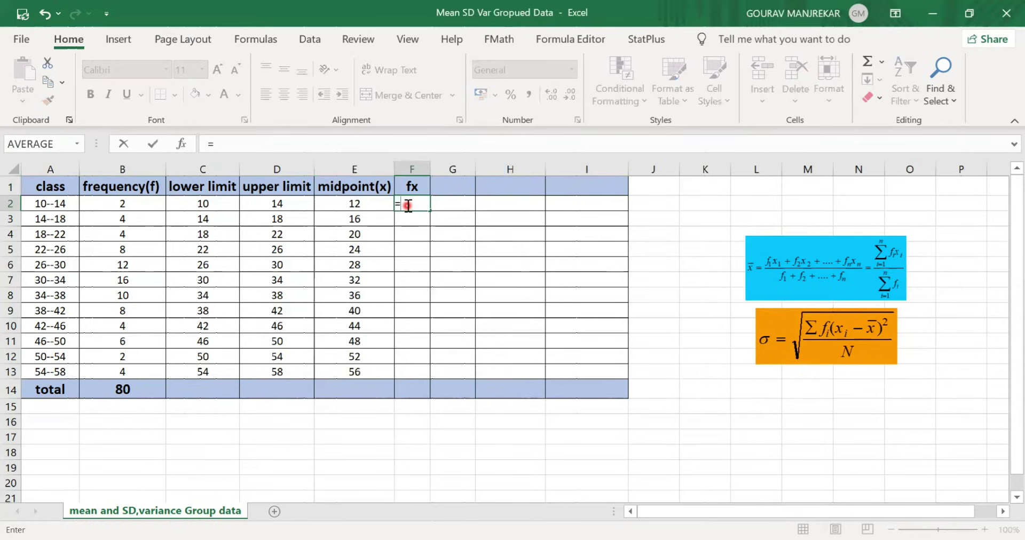
left_click(132, 204)
type("*")
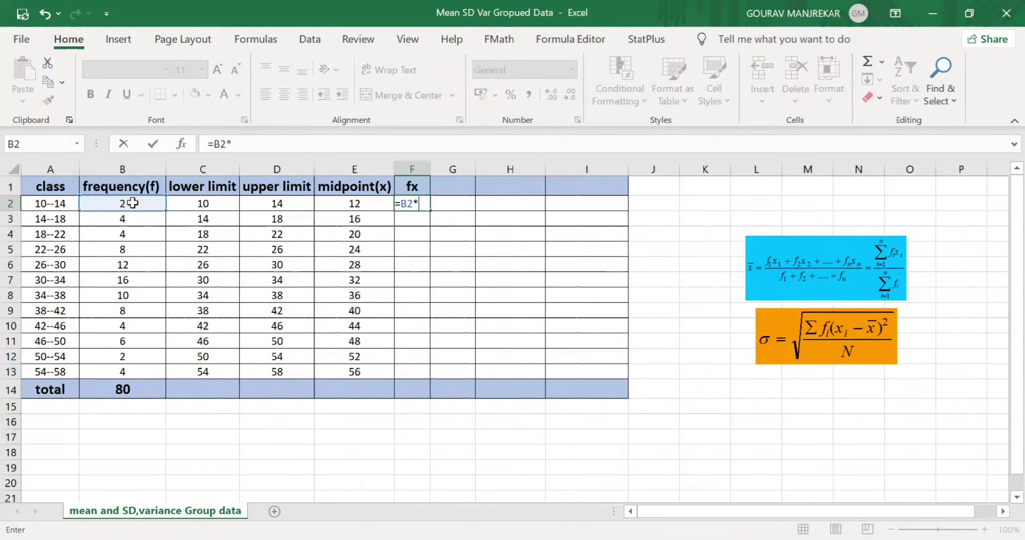
left_click(348, 204)
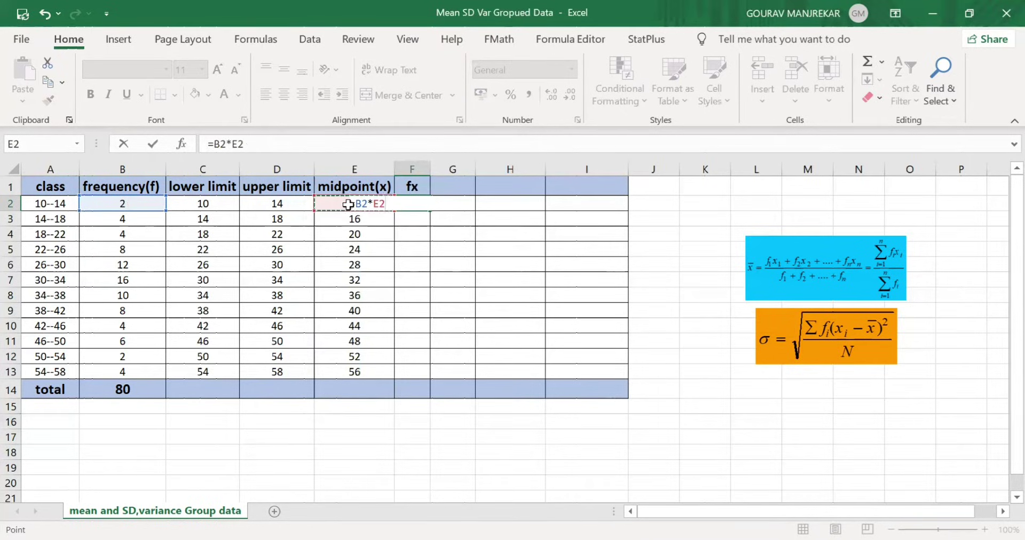
key("Return")
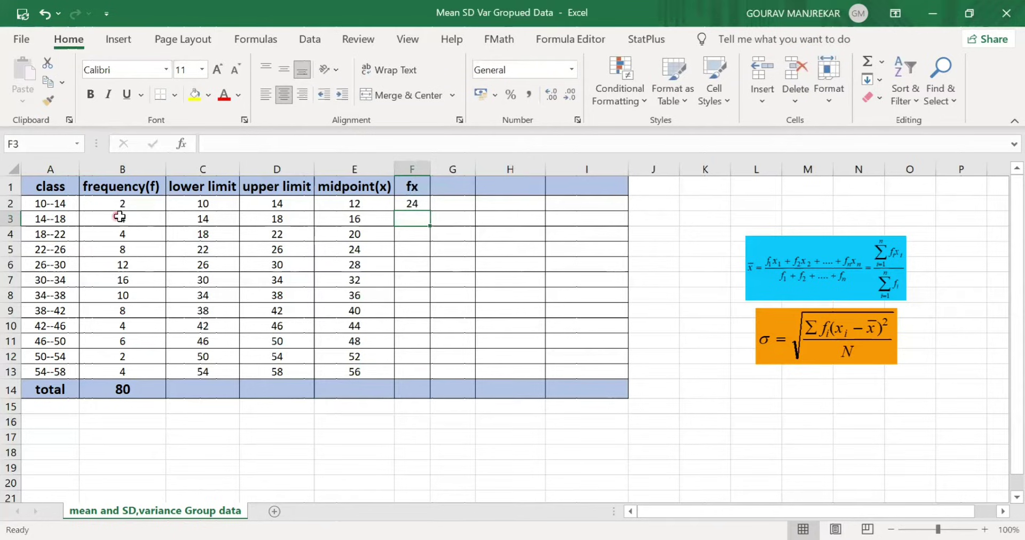
left_click(422, 205)
left_click_drag(428, 212, 431, 376)
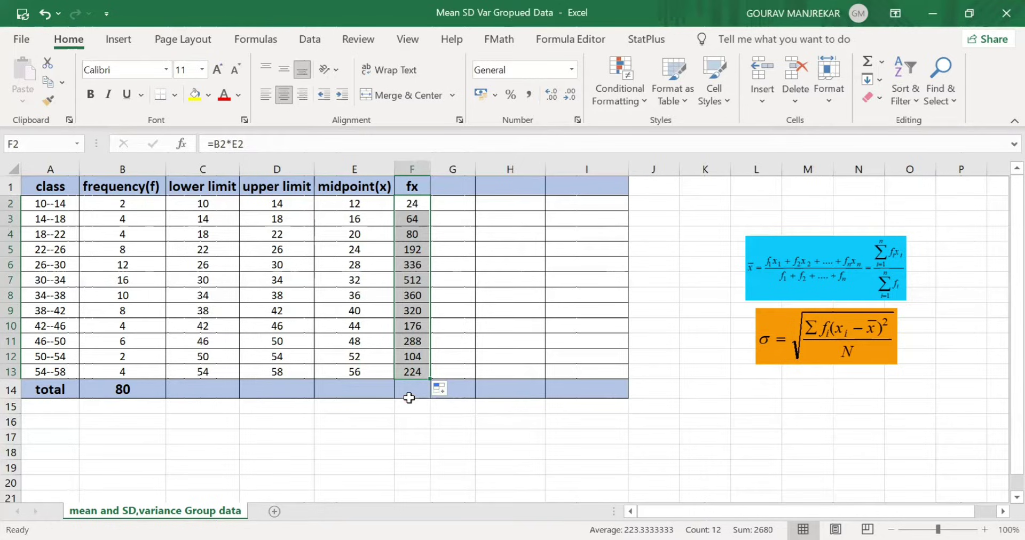
Step: Total the fx column in F14 with =SUM(F2:F13)
left_click(409, 394)
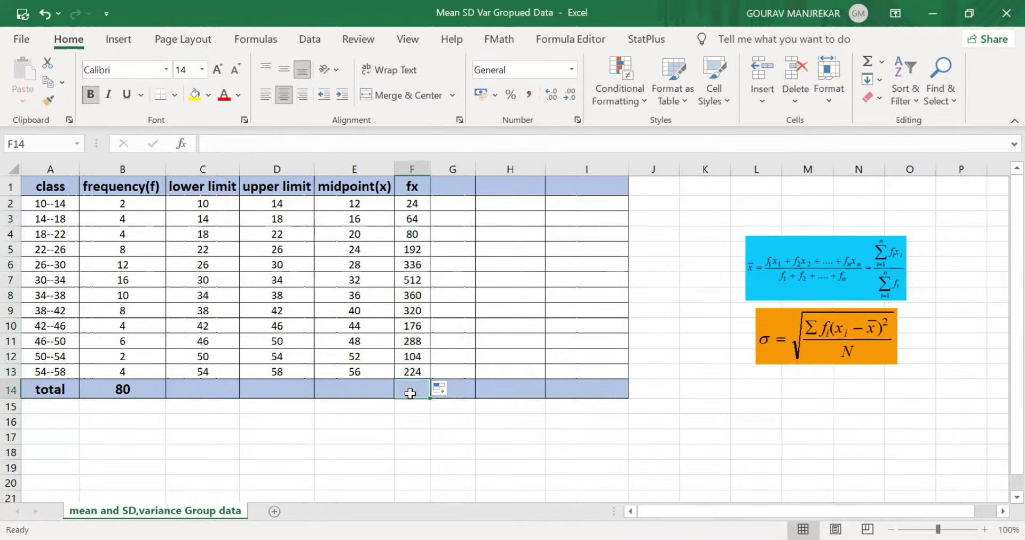
type("=")
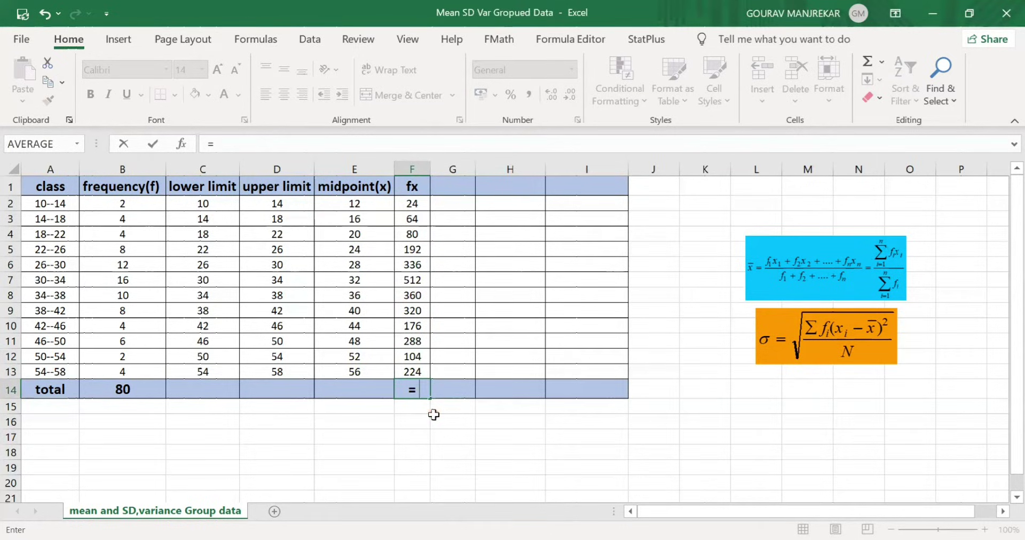
type("sum")
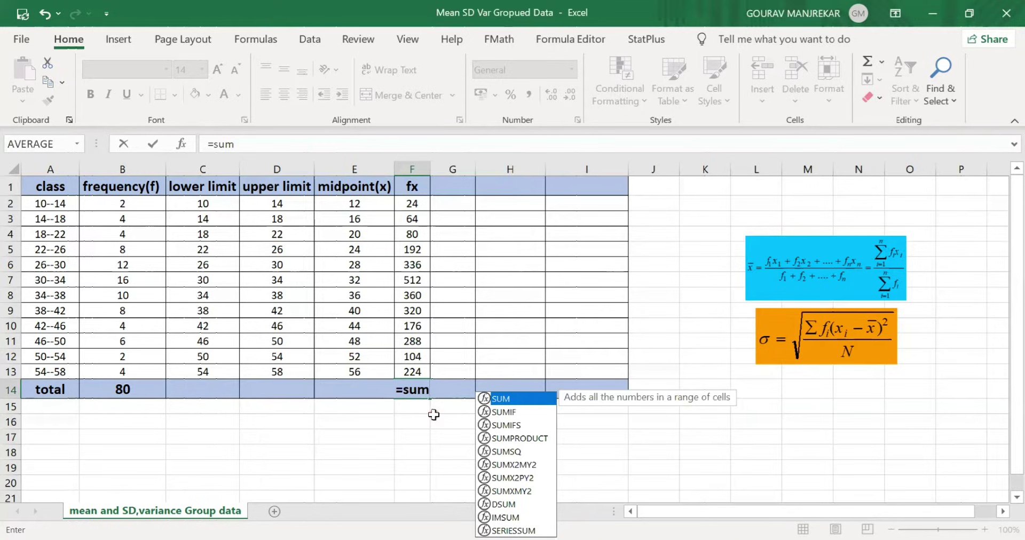
double_click(505, 399)
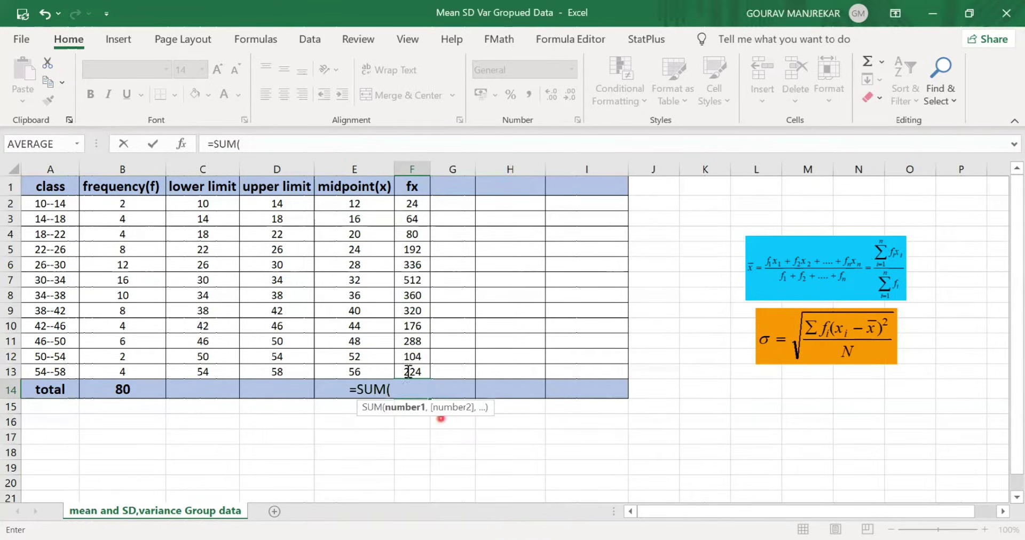
left_click(417, 207)
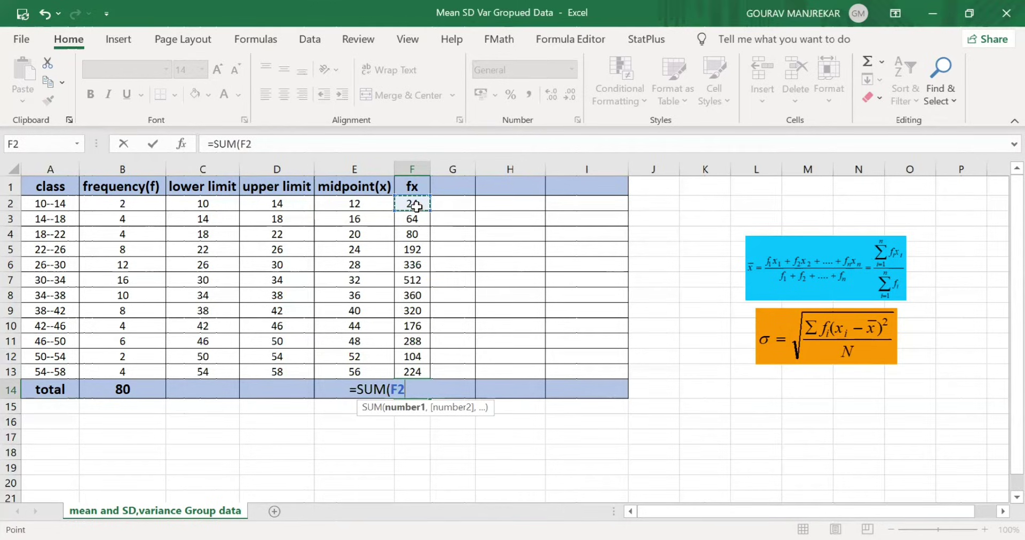
key("ctrl+shift+Down")
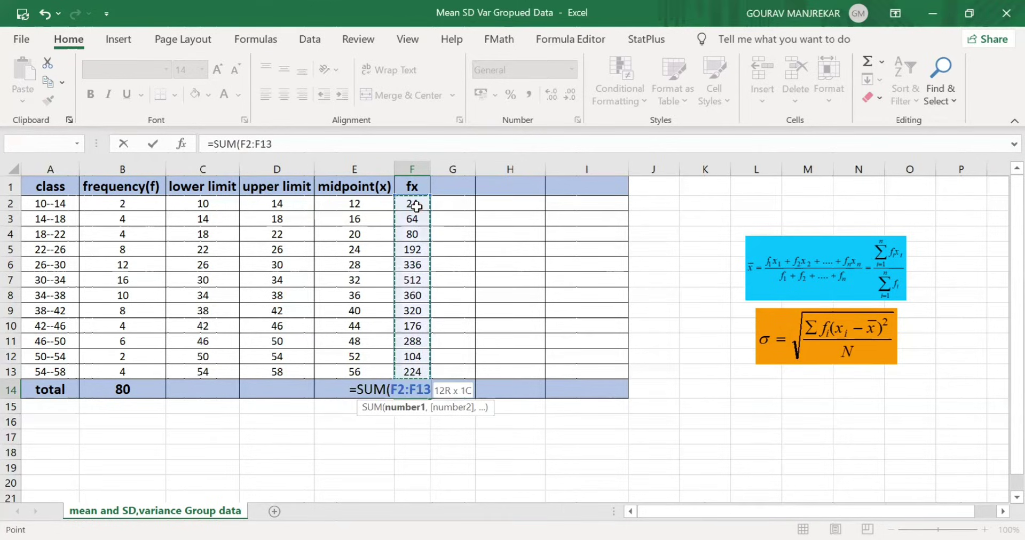
type(")")
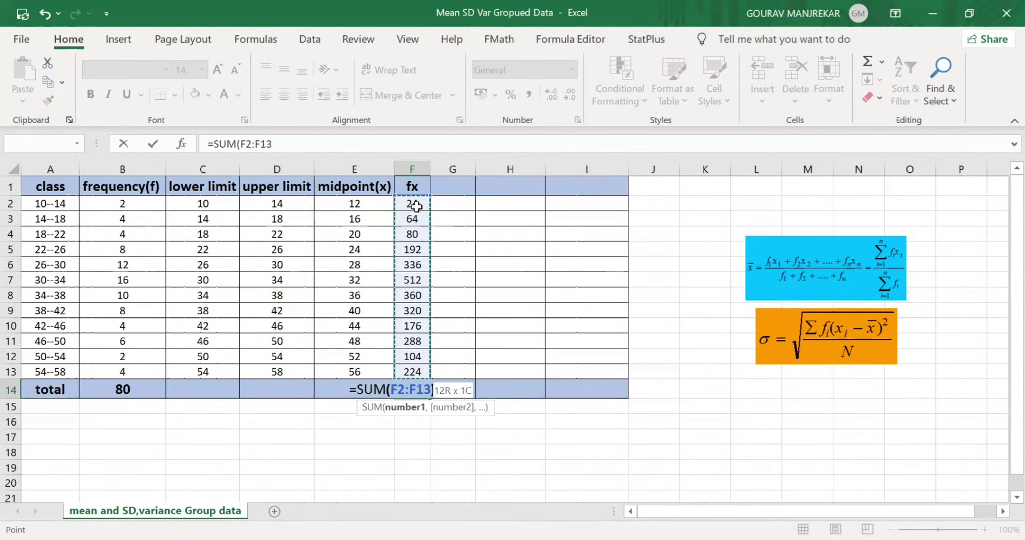
key("Return")
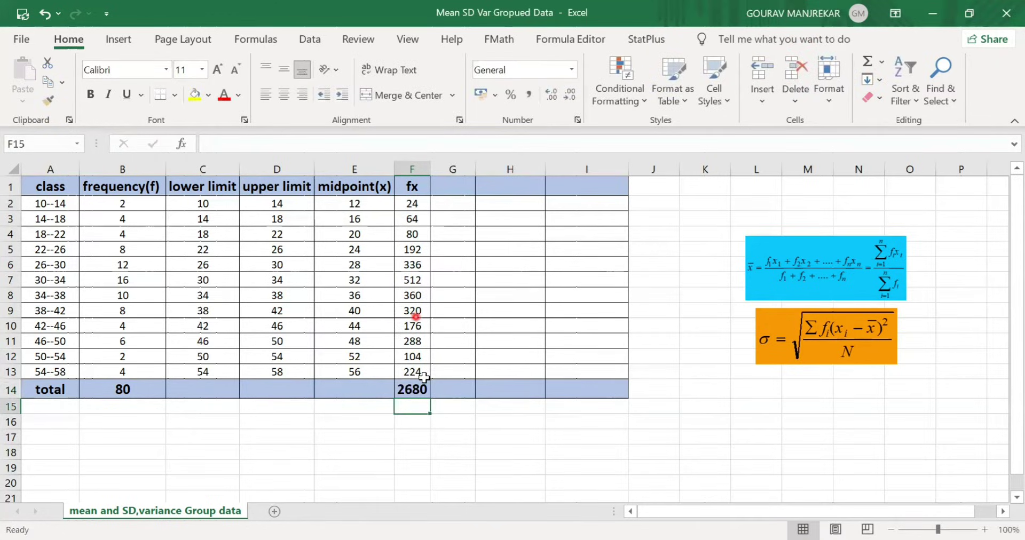
Step: Enter the label Mean in cell A17 below the table
left_click(58, 437)
type("Mean")
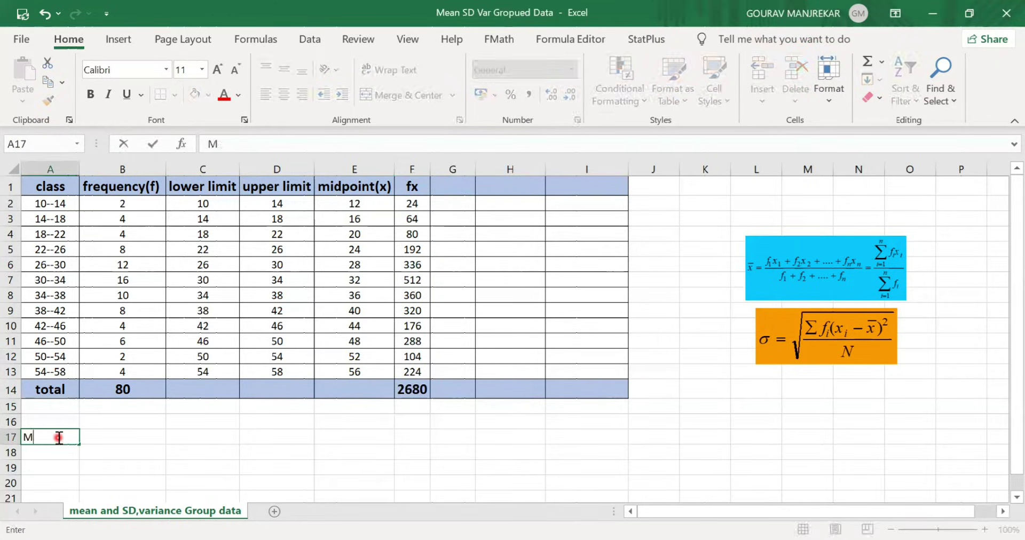
left_click(101, 438)
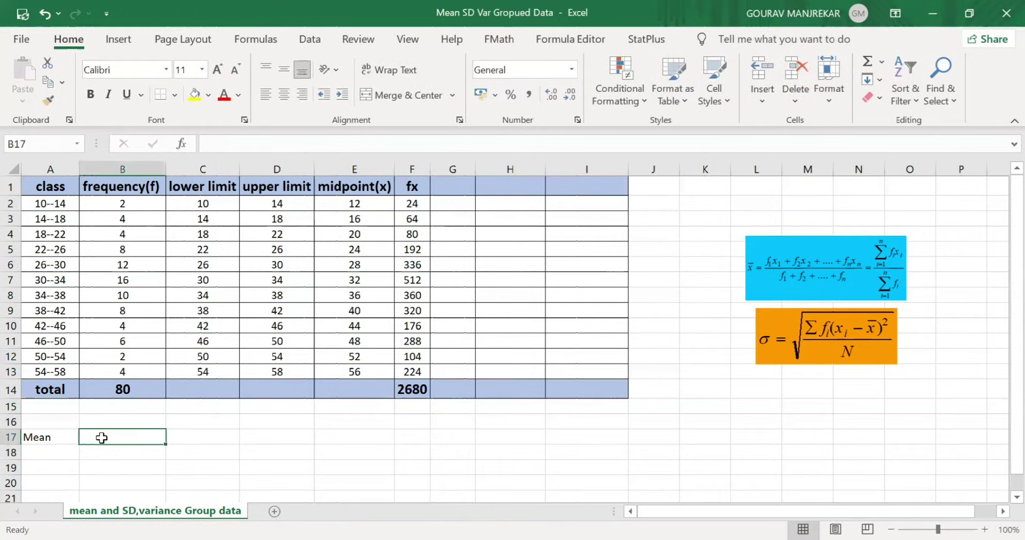
Step: Calculate the mean in B17 by dividing the fx total by the total frequency with =F14/B14
type("=")
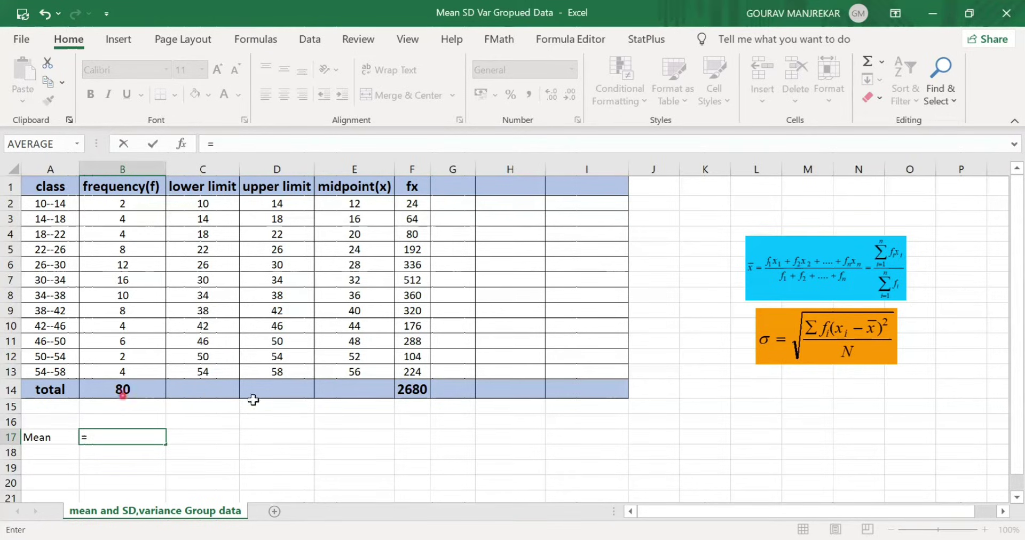
left_click(409, 389)
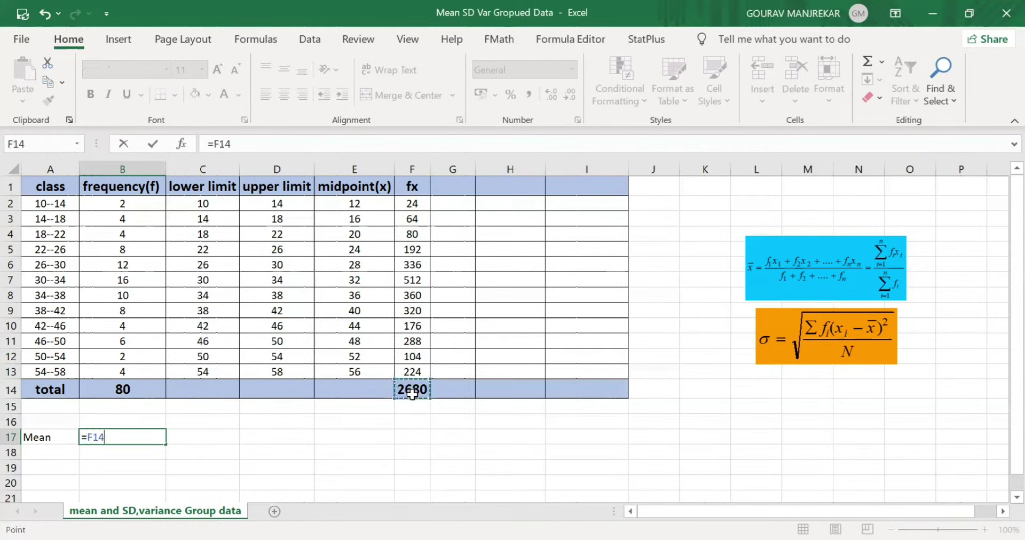
type("/")
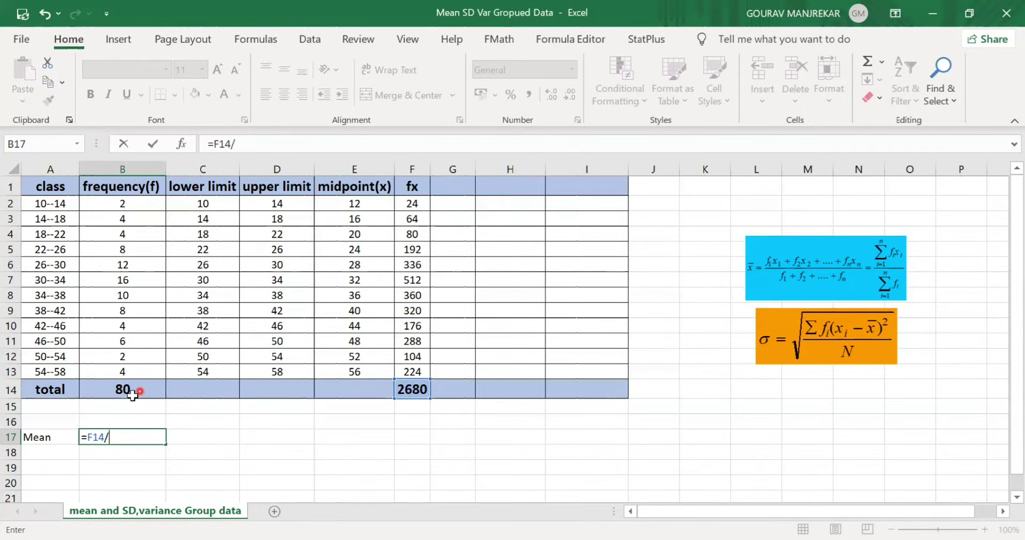
left_click(135, 388)
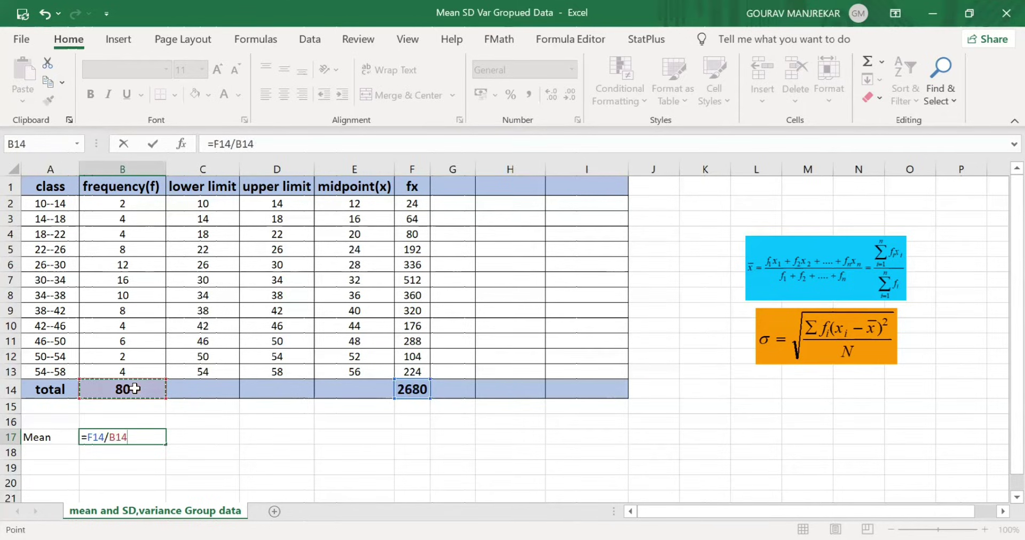
key("Return")
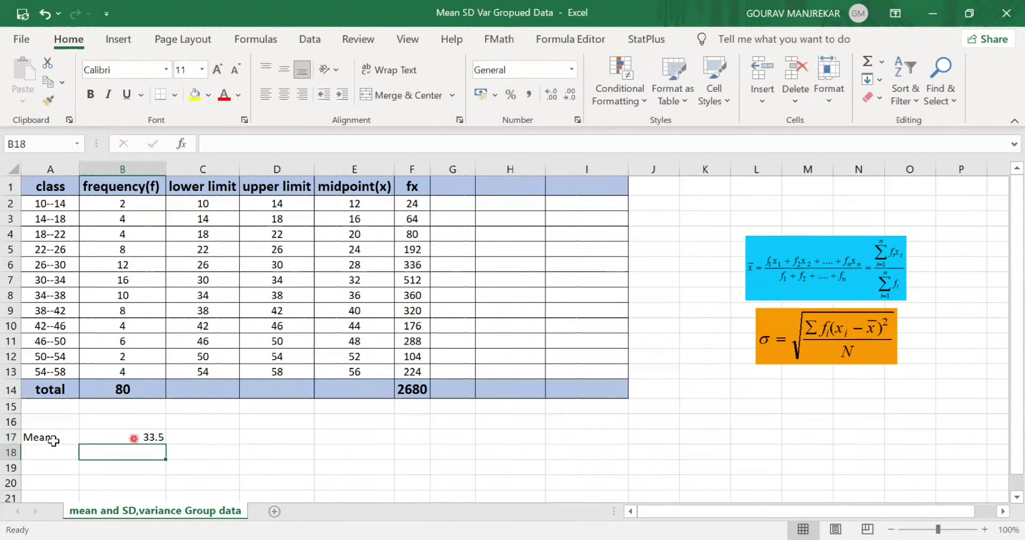
Step: Format the Mean label in A17 with a blue font colour and a light gold fill
left_click(50, 440)
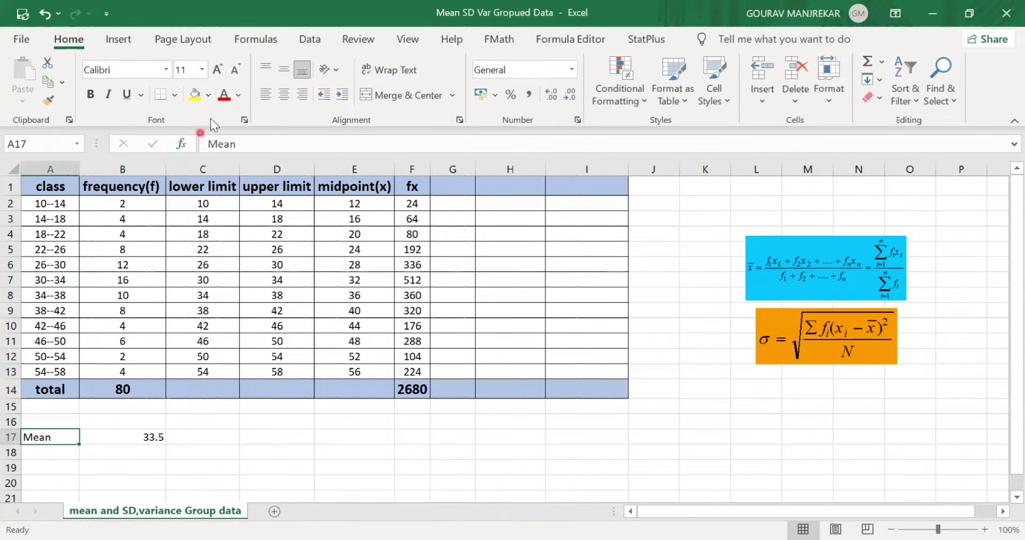
left_click(238, 95)
left_click(279, 159)
left_click(207, 97)
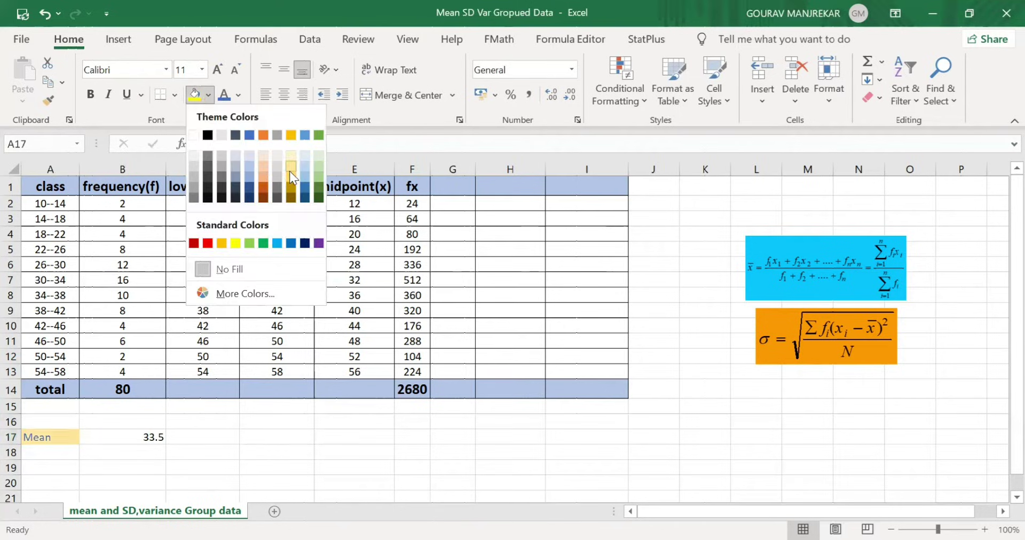
left_click(290, 170)
Step: Enter the labels Variance in A18 and SD in A19 below the Mean label
left_click(49, 454)
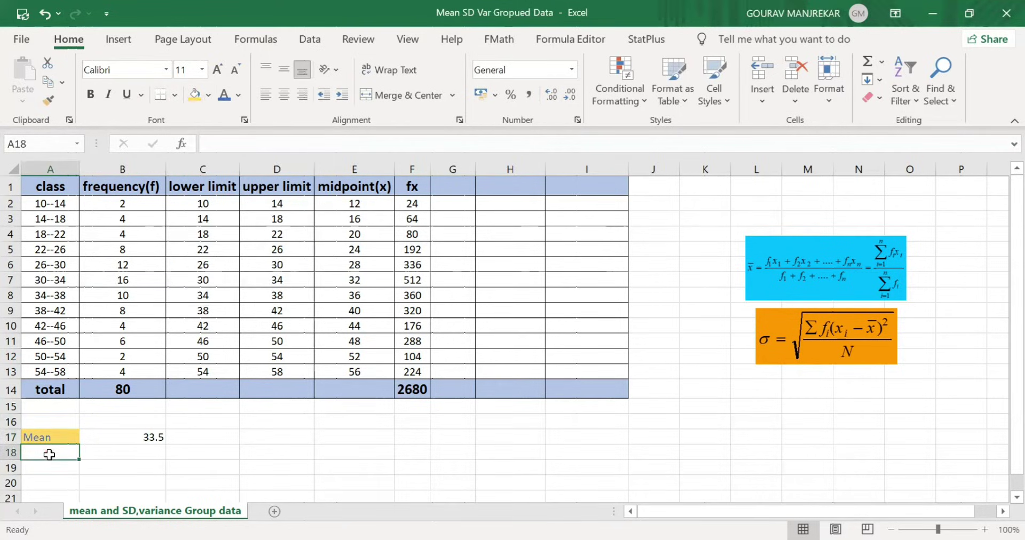
type("Variance")
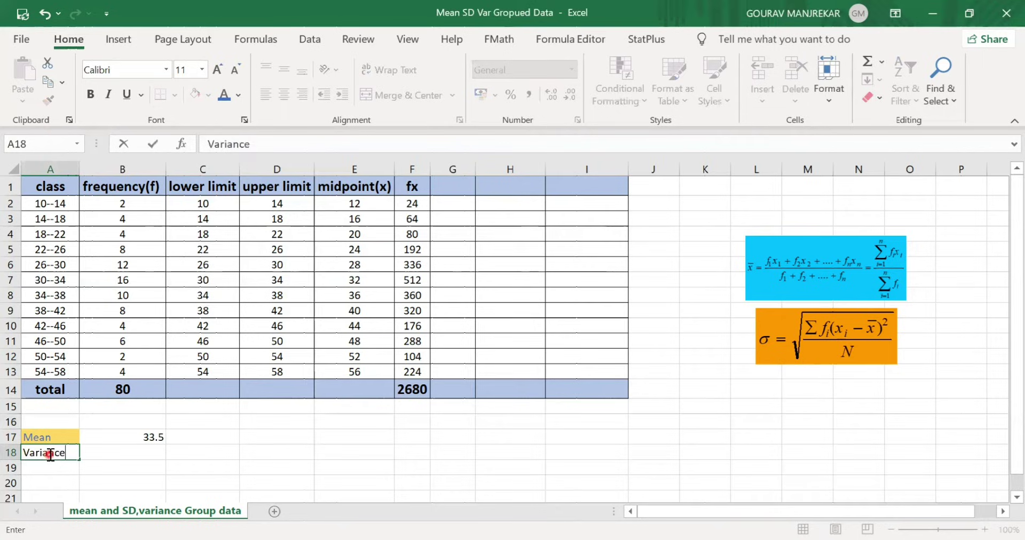
left_click(42, 469)
type("SD")
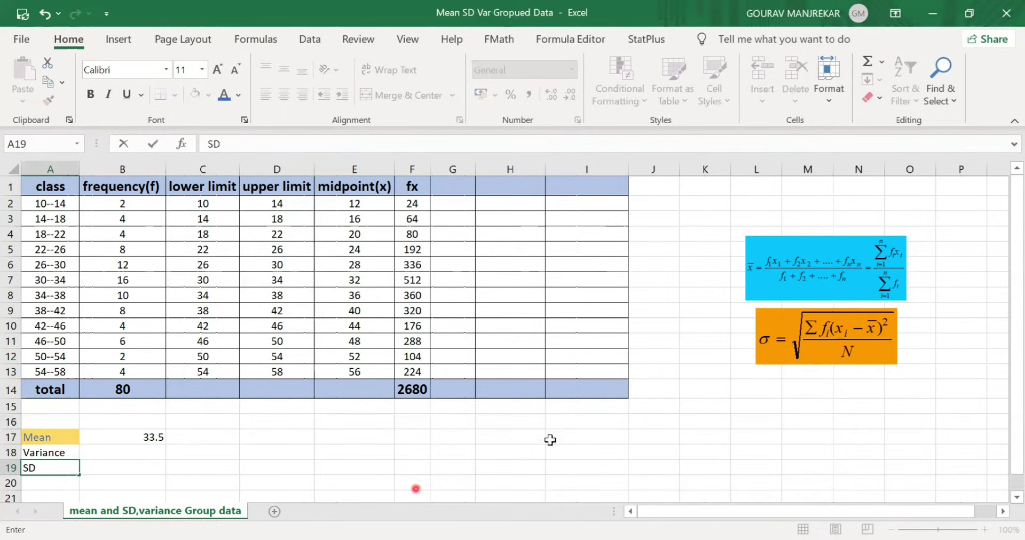
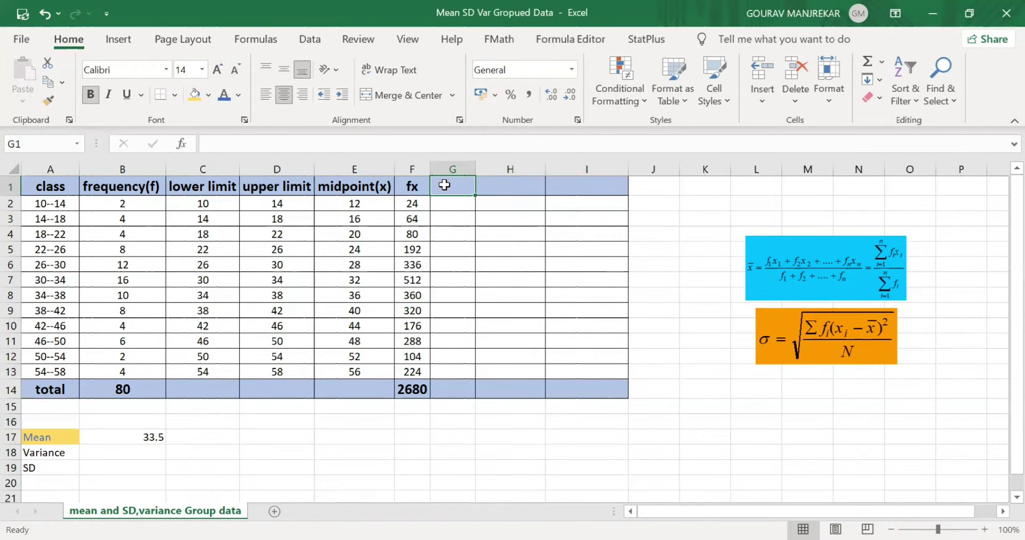
Step: Enter the heading x-xbar in cell G1, next to the fx column
type("X")
key("BackSpace")
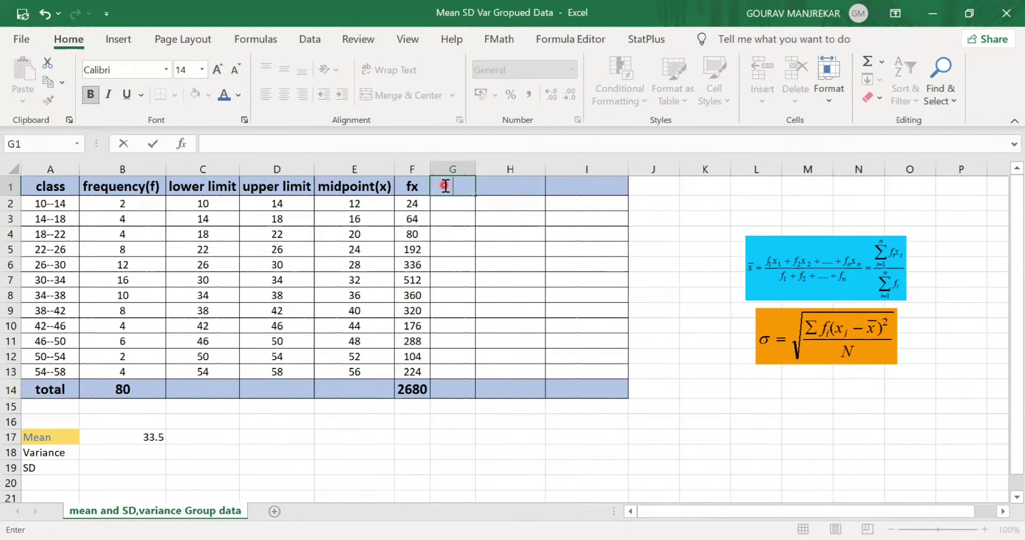
type("x-xbar")
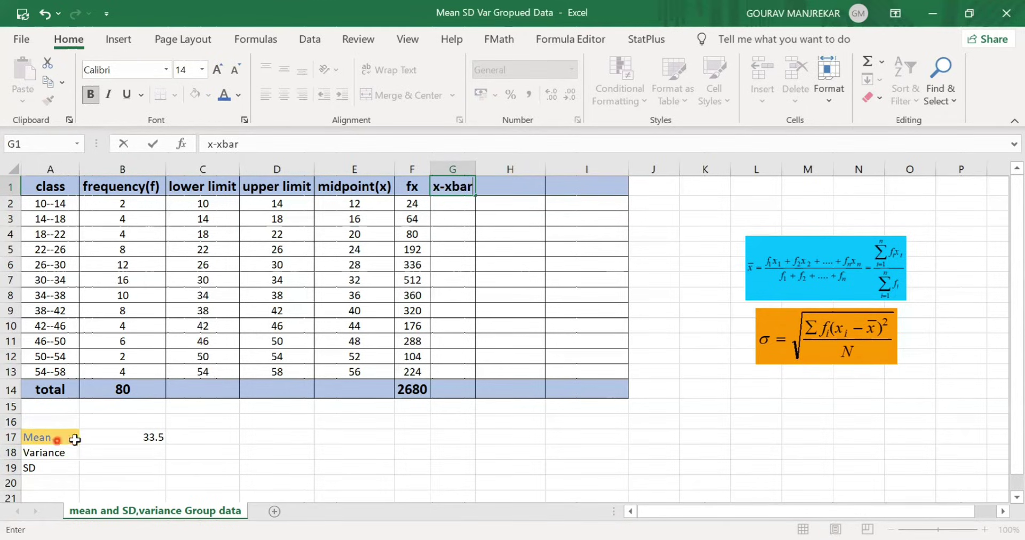
Step: Subtract the mean from each midpoint in G2 with =E2-$B$17 and fill the formula down to G13
left_click(452, 204)
type("=")
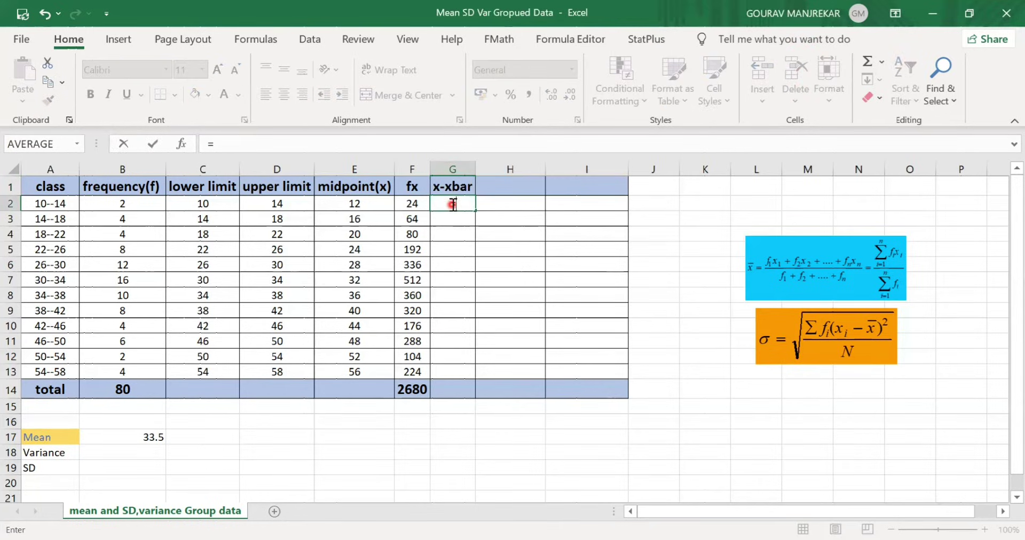
left_click(345, 204)
type("-")
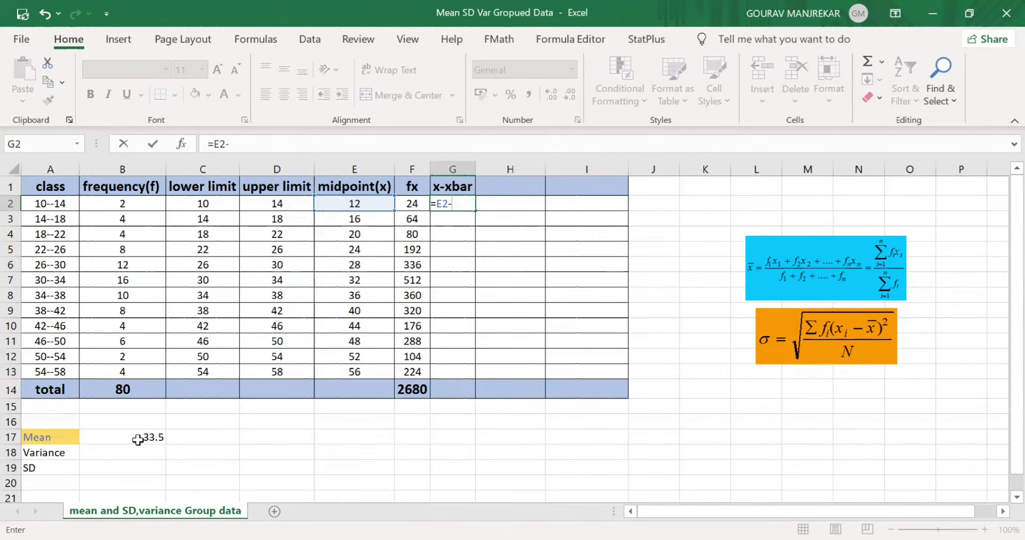
left_click(138, 439)
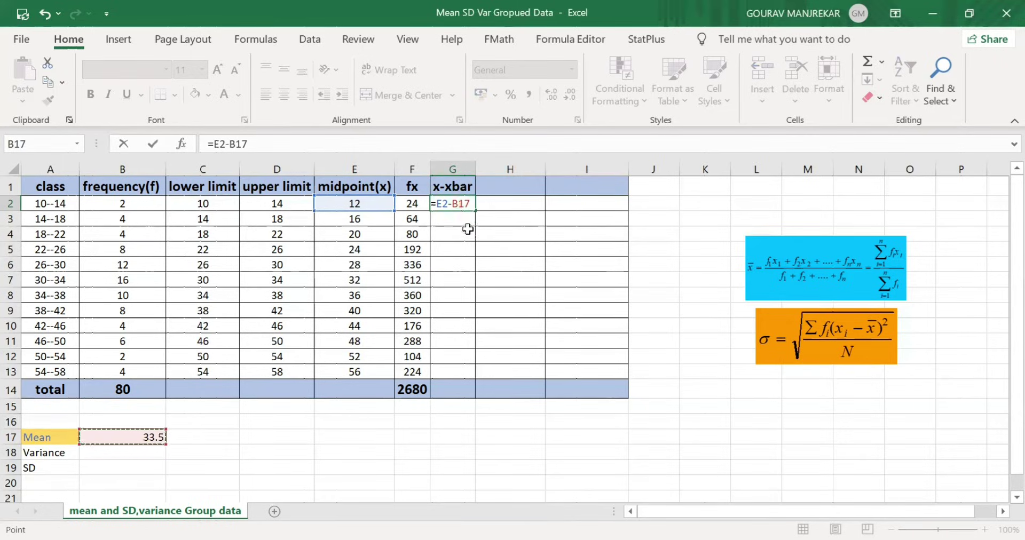
left_click(234, 146)
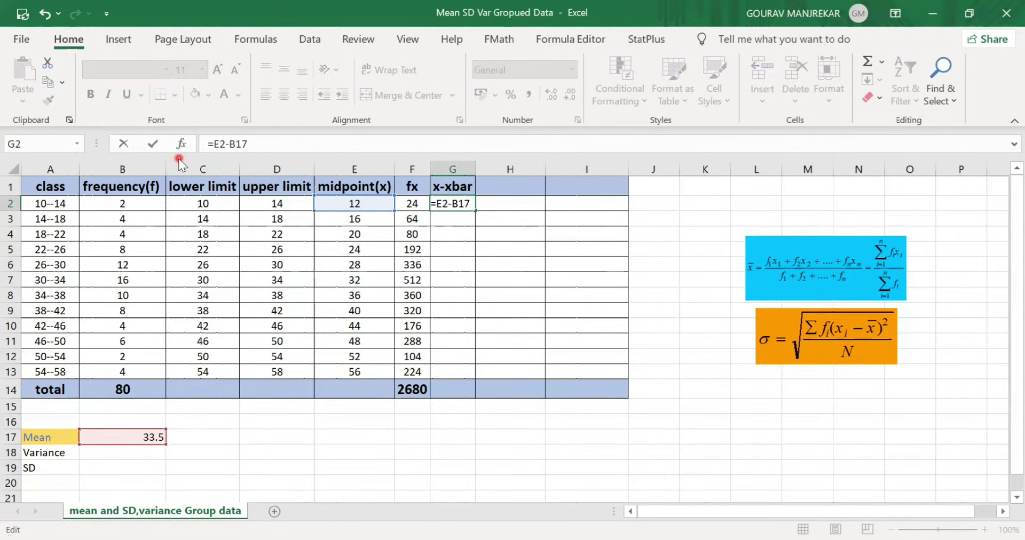
type("$")
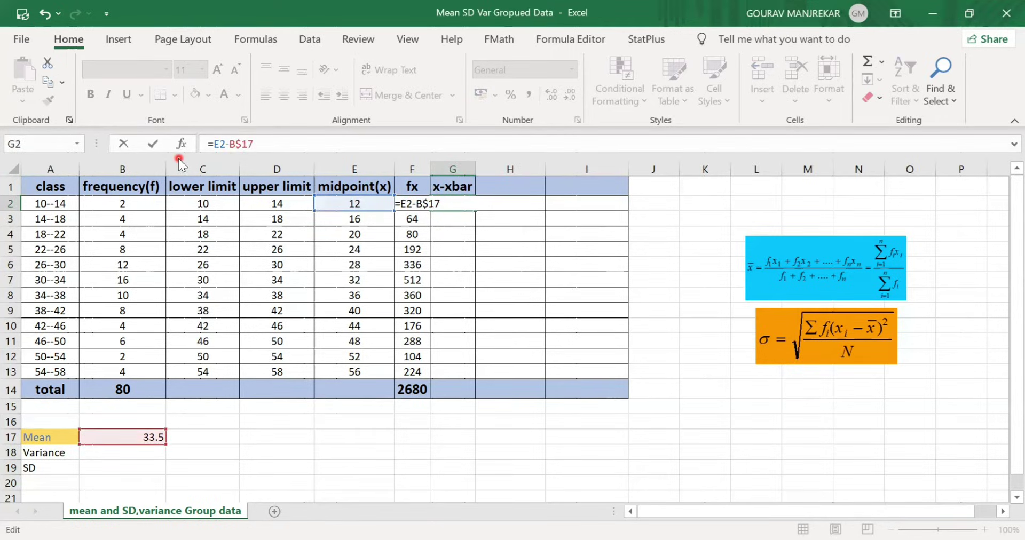
key("Left")
type("$")
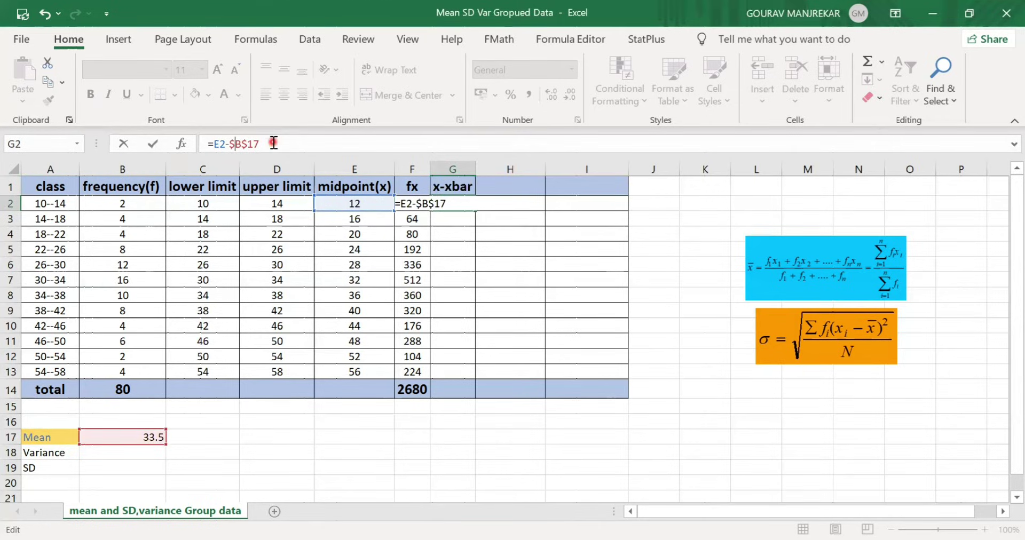
key("Return")
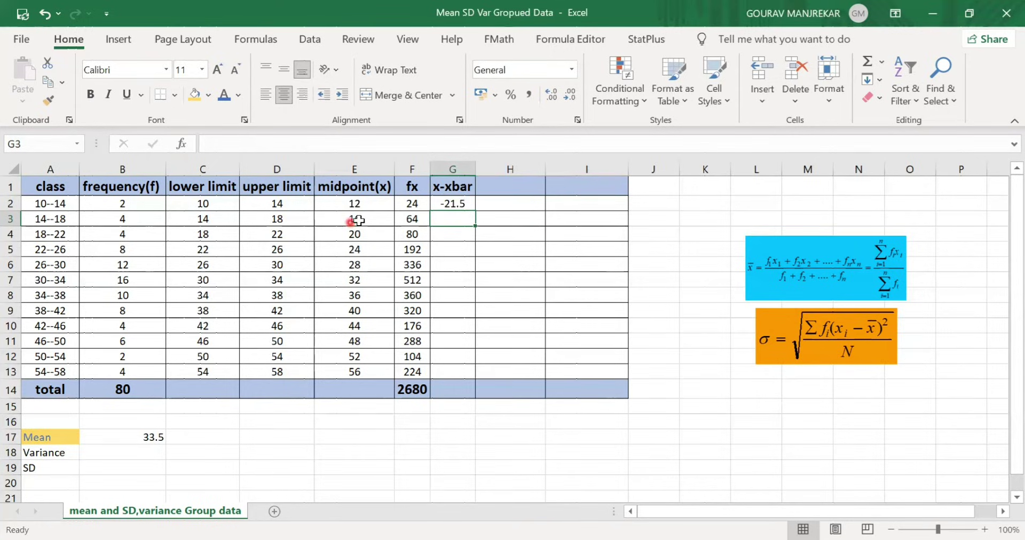
left_click(468, 202)
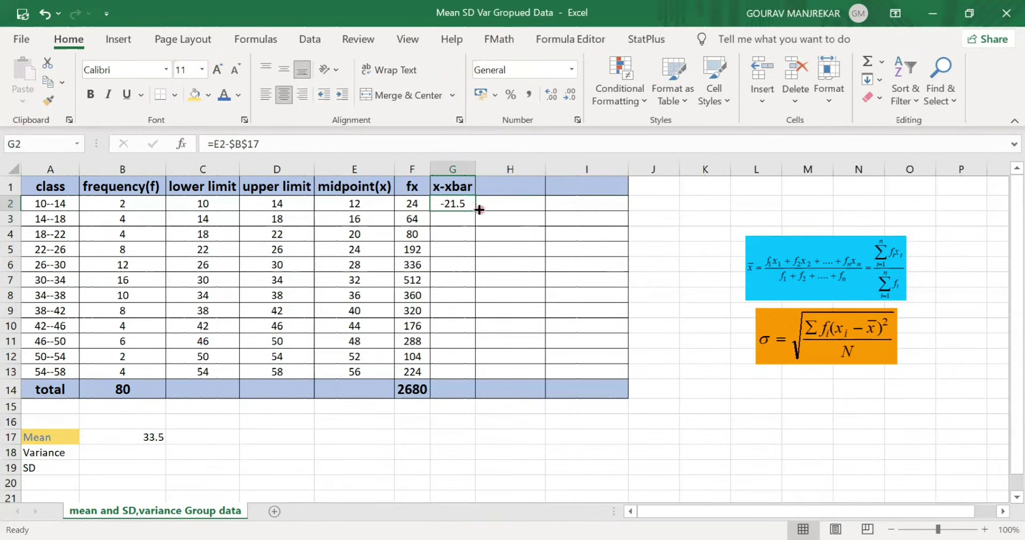
left_click_drag(475, 210, 475, 377)
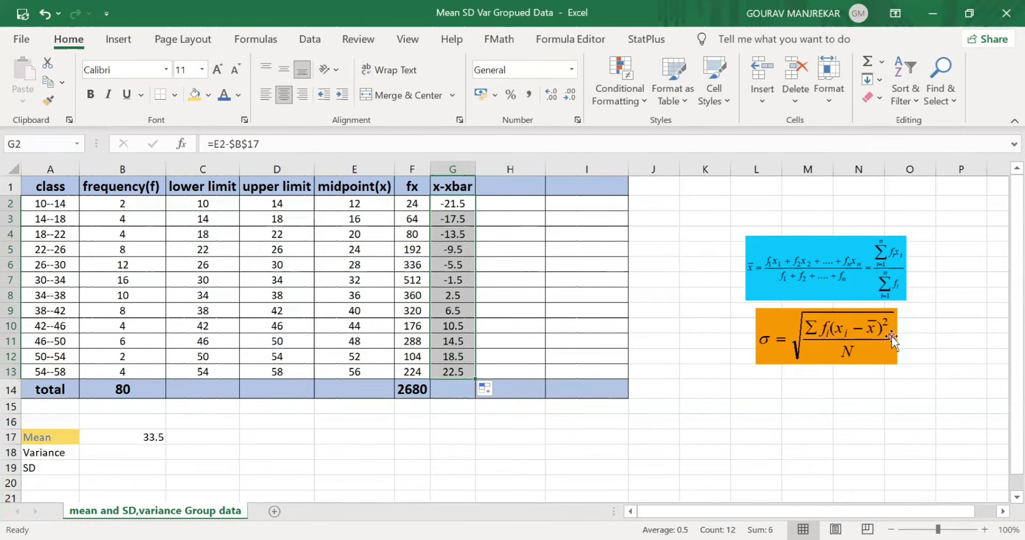
Step: Enter the heading (x-xbar)^2 in cell H1, next to the x-xbar column
left_click(502, 188)
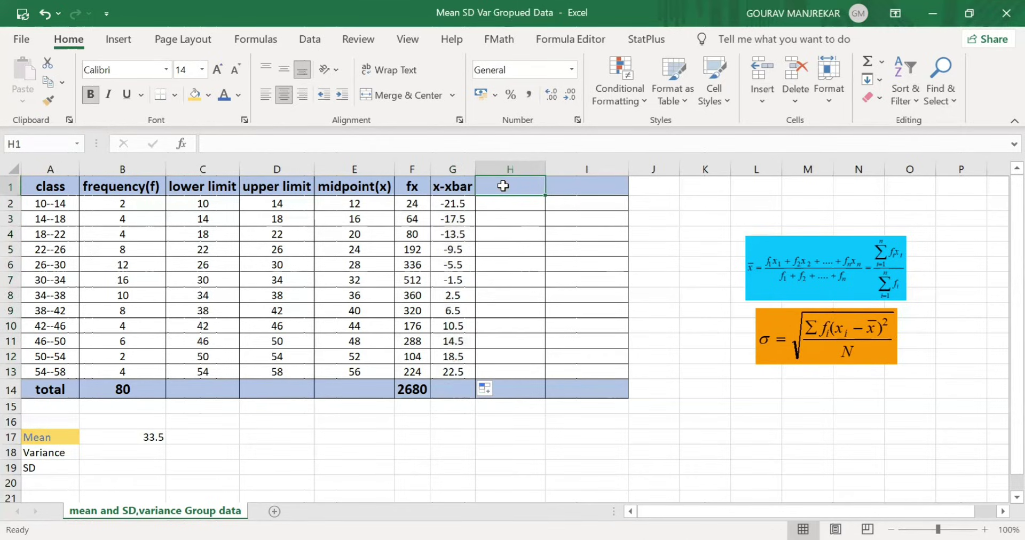
type("(x-xbar)")
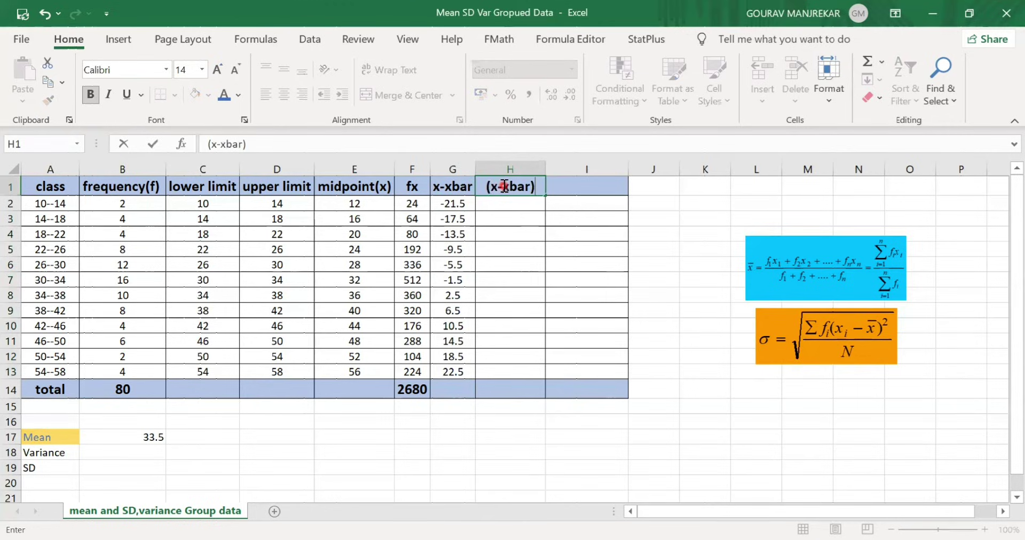
type("^2")
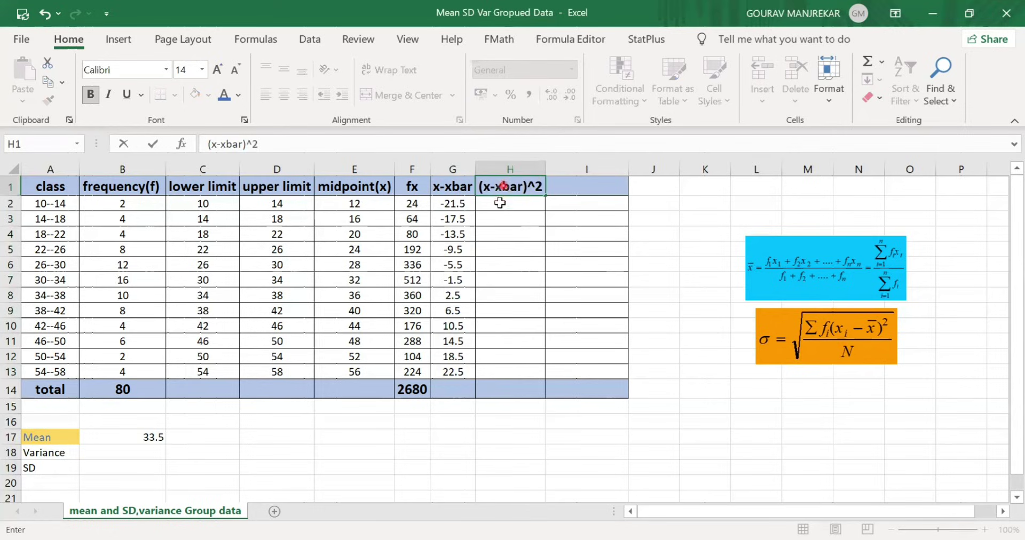
Step: Square the deviations in H2 with =POWER(G2,2) and fill the formula down to H13
left_click(499, 209)
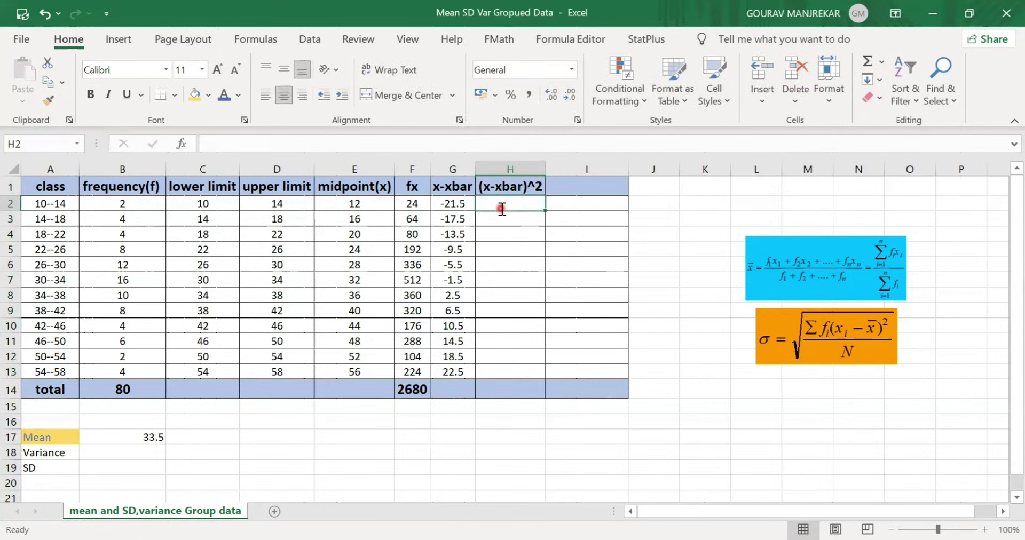
type("=")
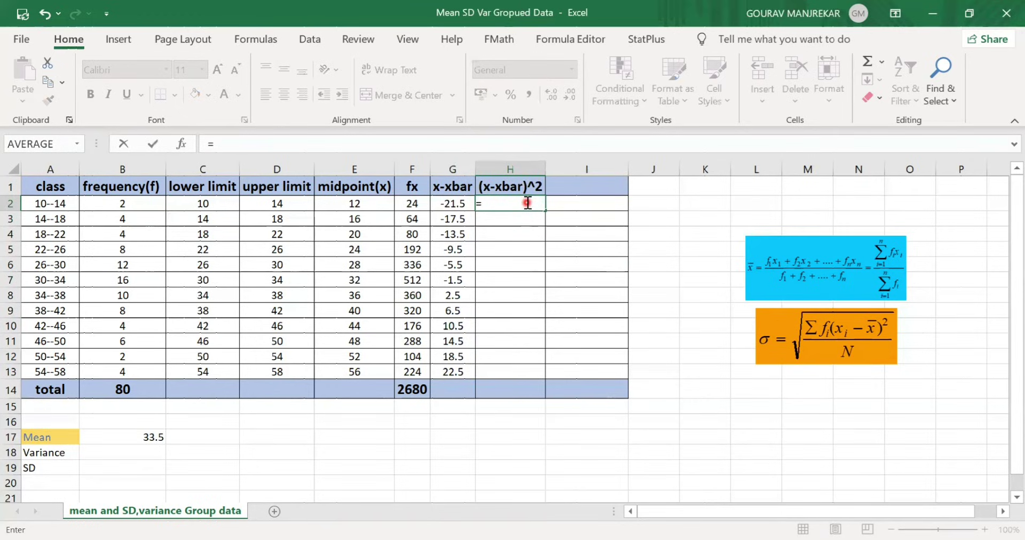
type("powe")
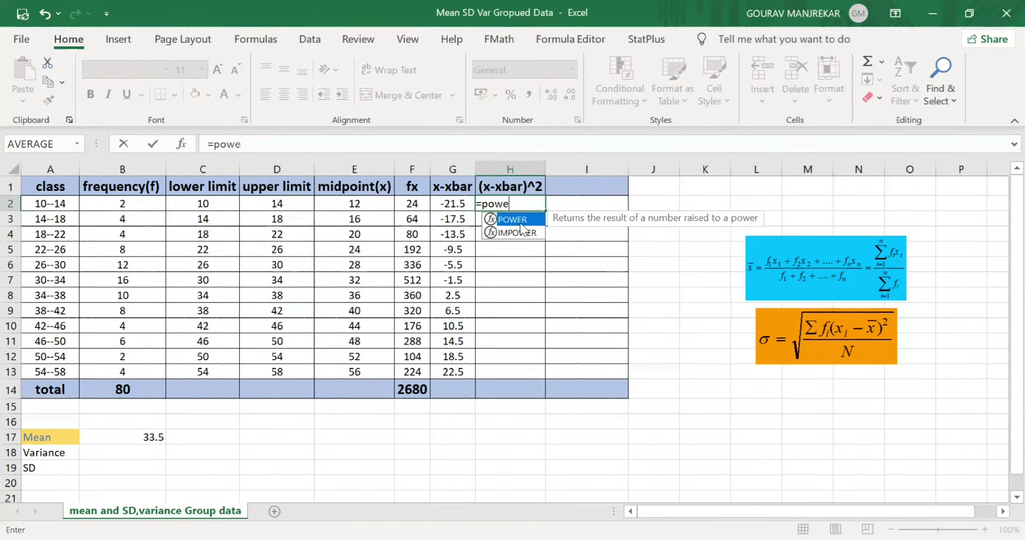
key("Tab")
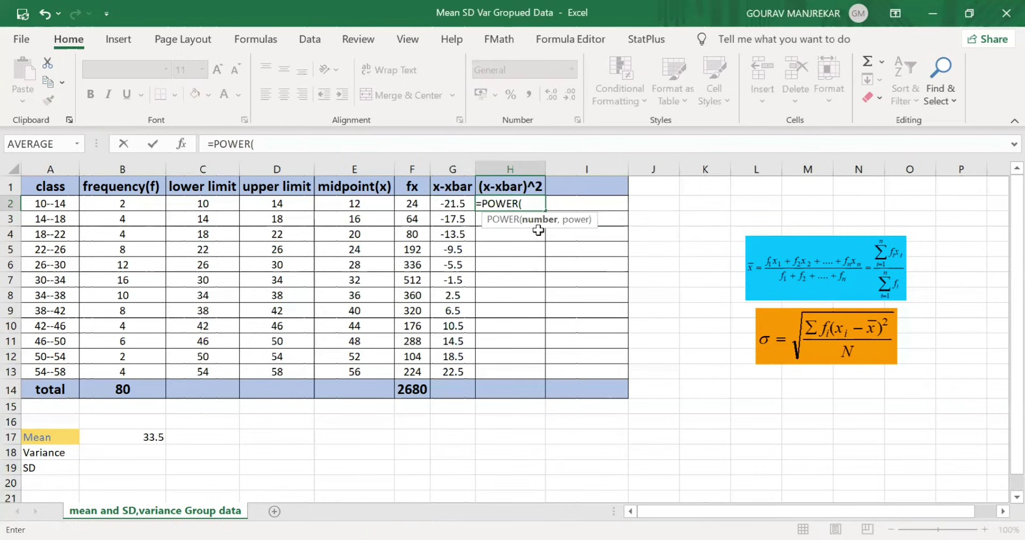
left_click(453, 205)
type(",2")
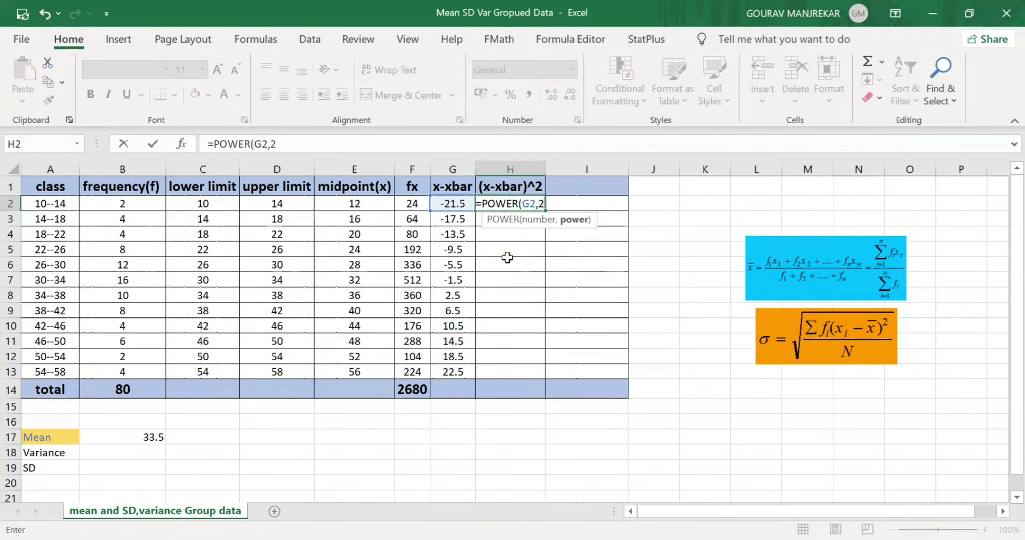
type(")")
key("Return")
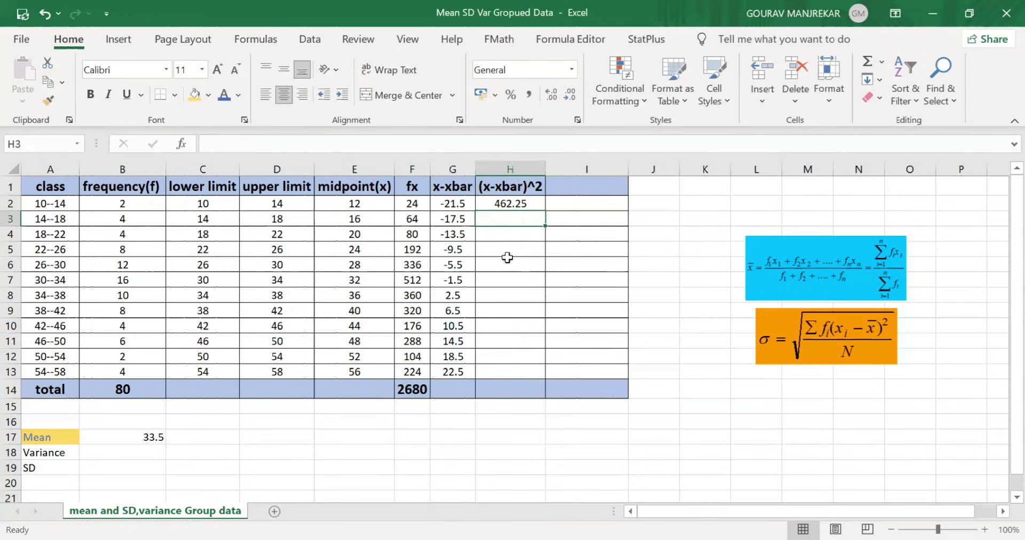
left_click(538, 203)
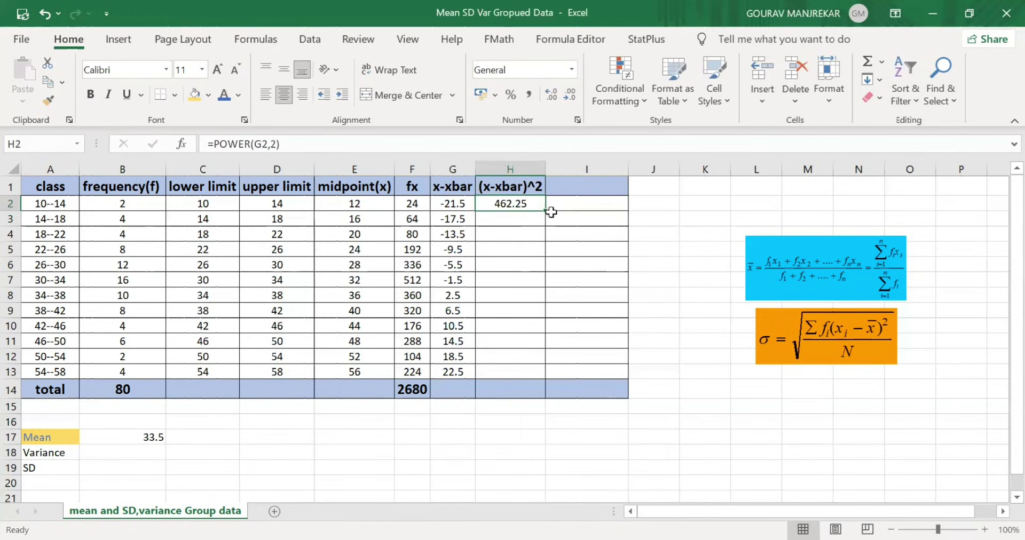
left_click_drag(544, 212, 548, 375)
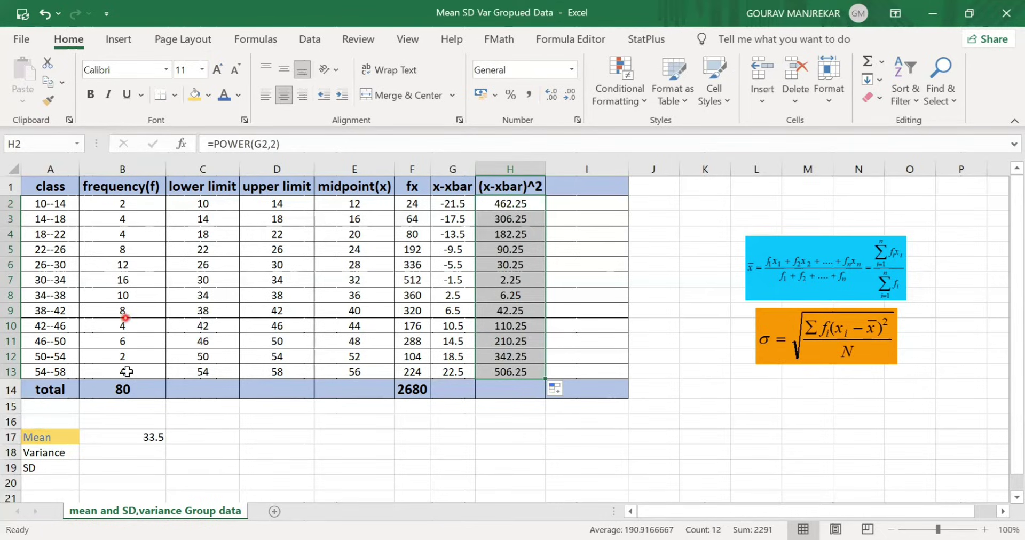
left_click(128, 188)
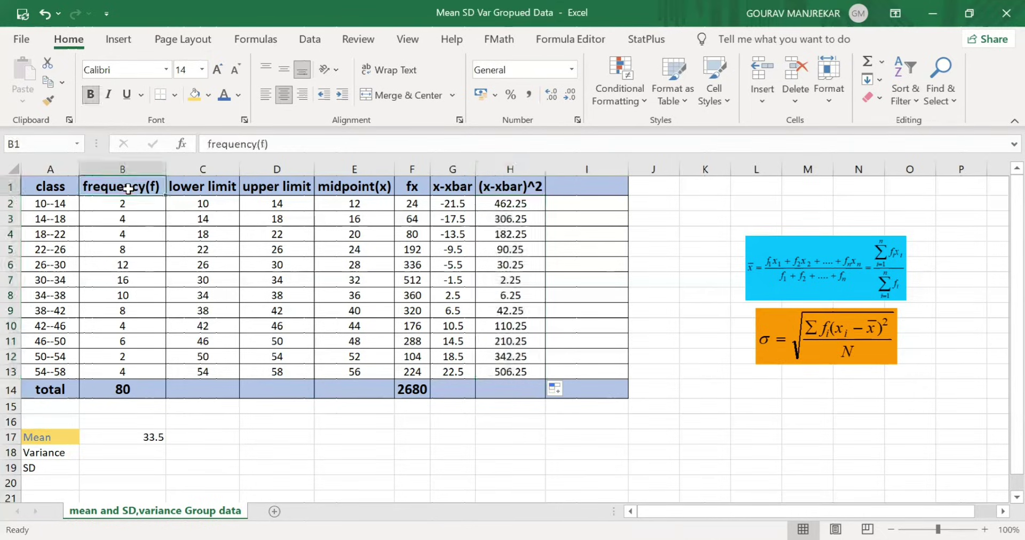
left_click(128, 160)
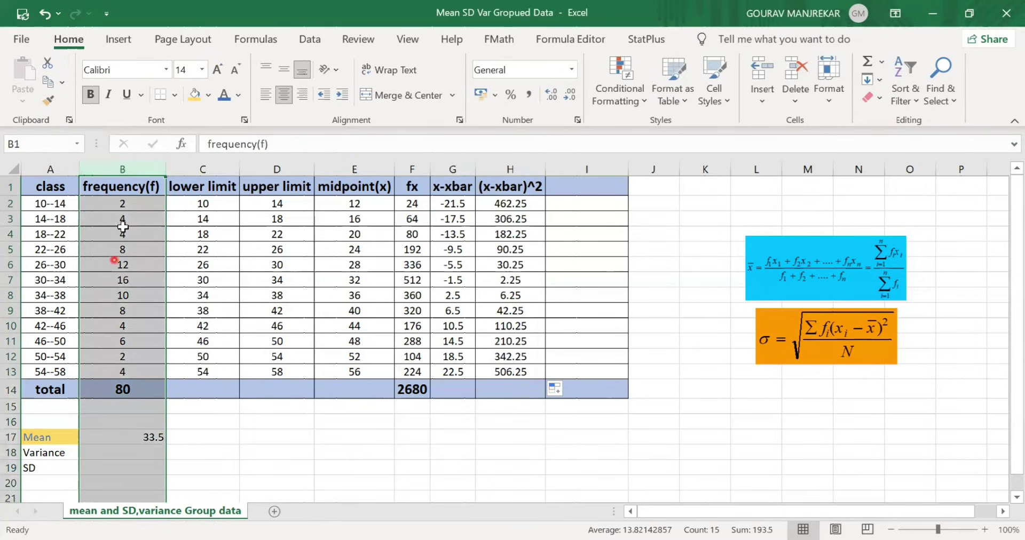
Step: Enter the heading f*(x-xbar)^2 in cell I1, next to the (x-xbar)^2 column
left_click(517, 164)
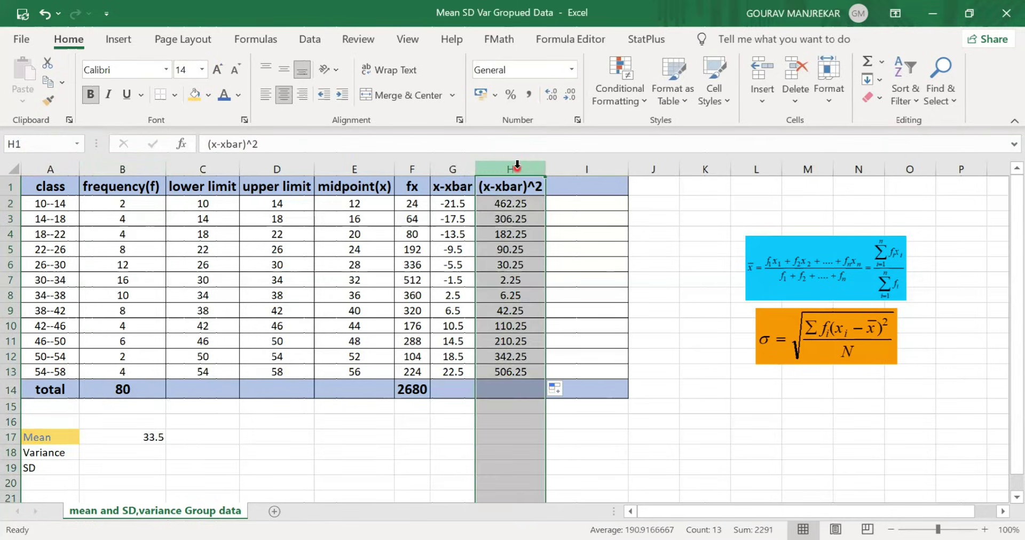
left_click(579, 185)
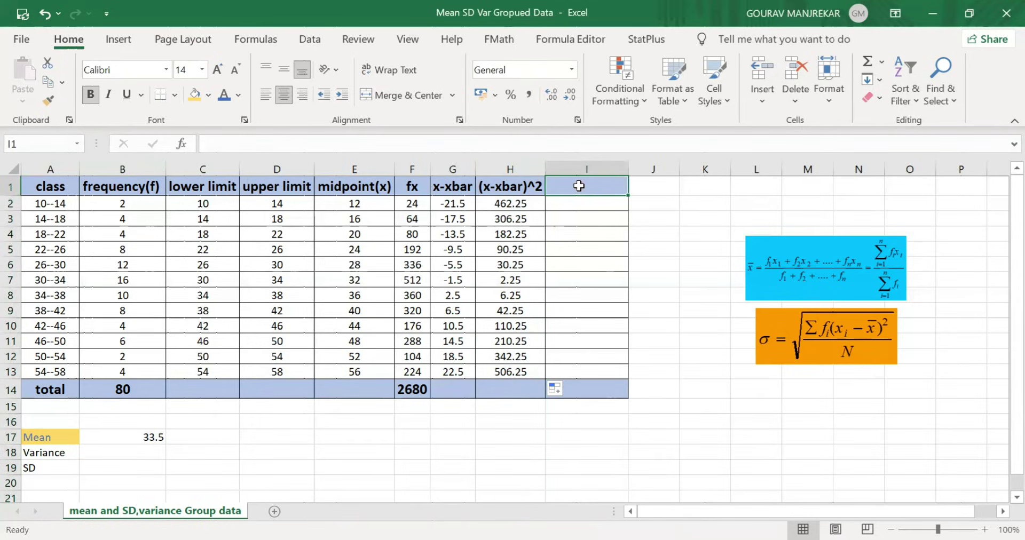
type("f*")
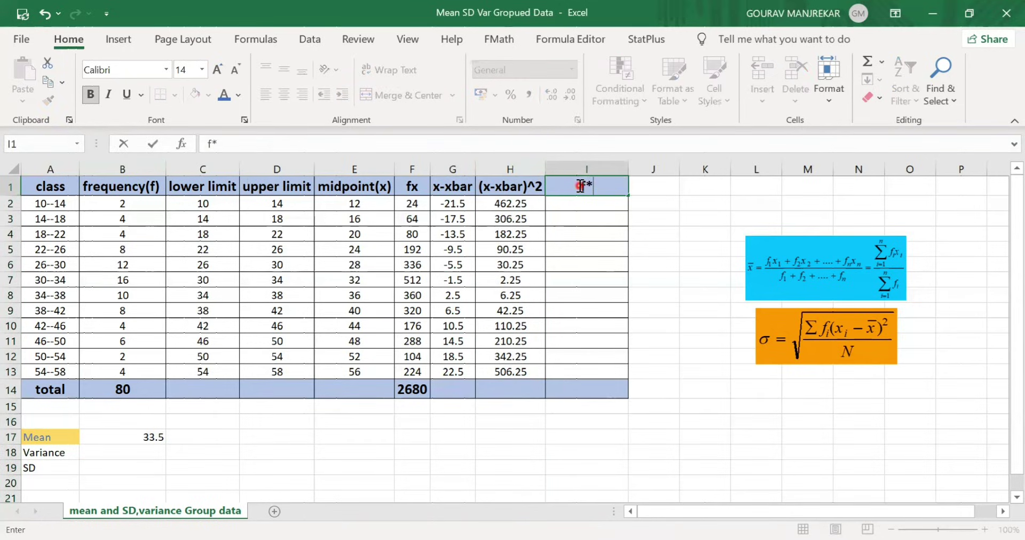
type("(x-xbar")
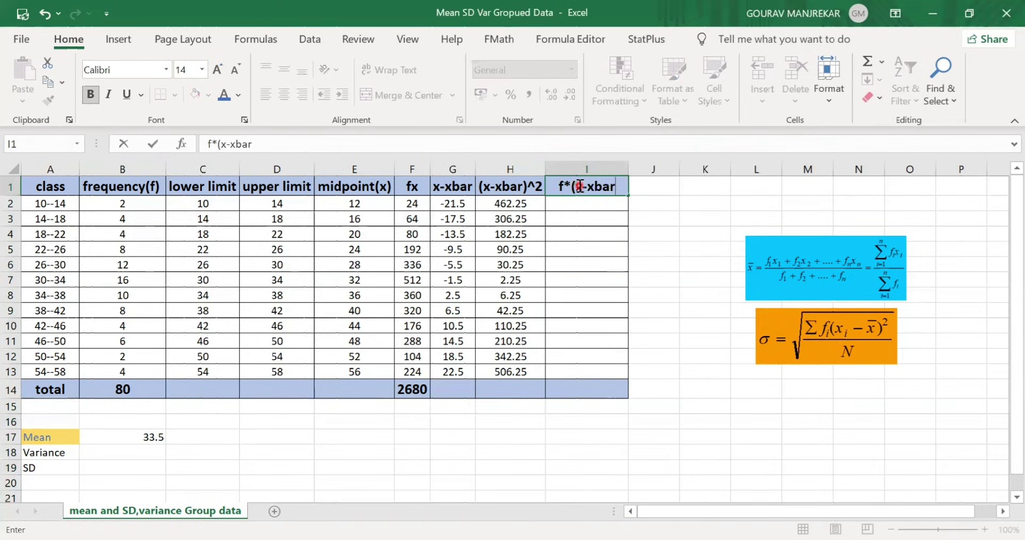
type(")6")
key("BackSpace")
type("^@")
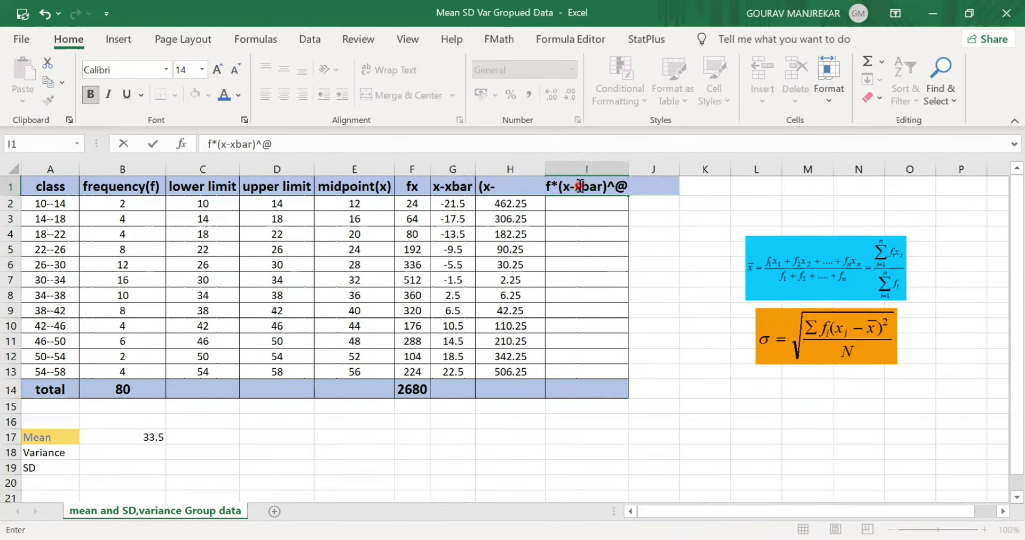
key("BackSpace")
type("2")
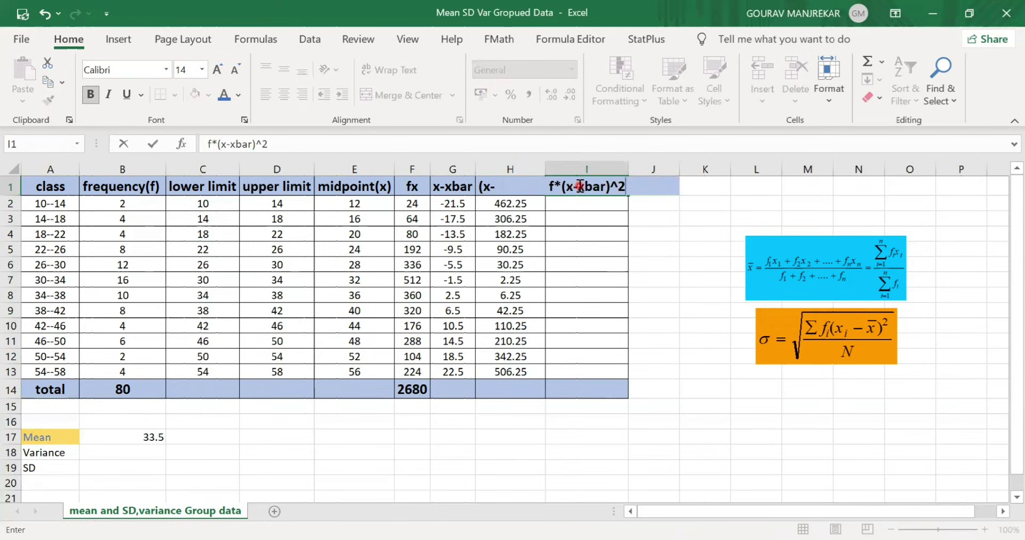
left_click(622, 169)
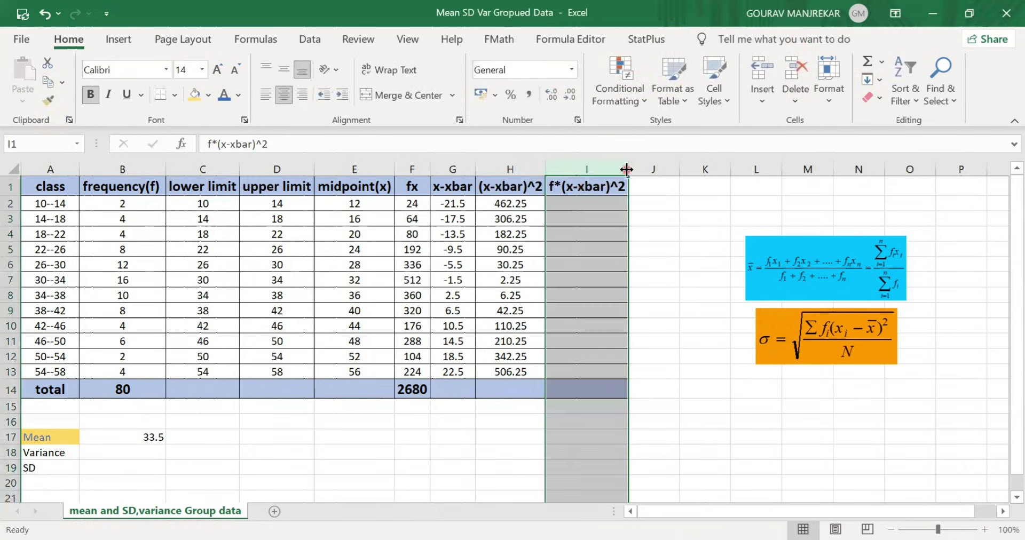
Step: Multiply frequency by squared deviation in I2 with =B2*H2 and fill the formula down to I13
left_click(583, 202)
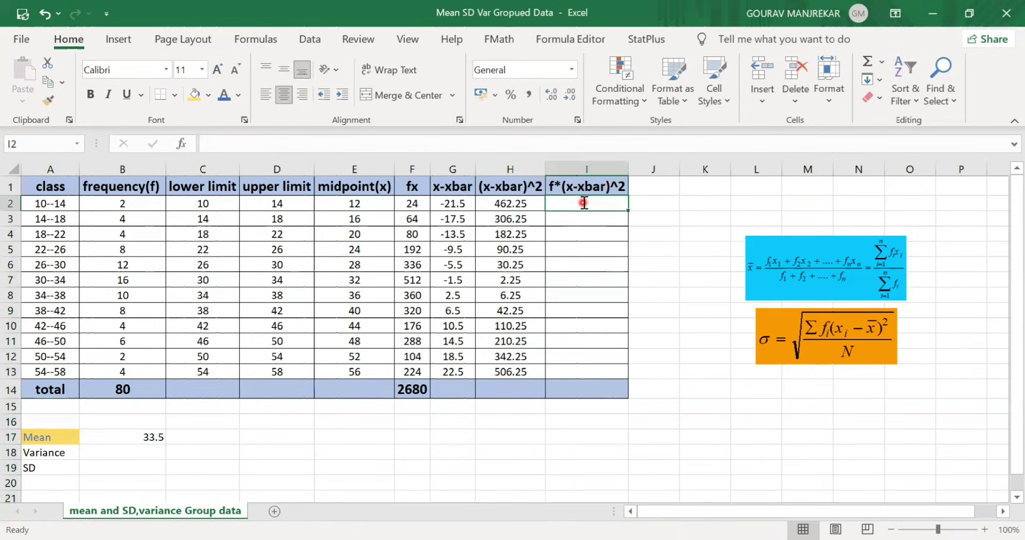
type("=")
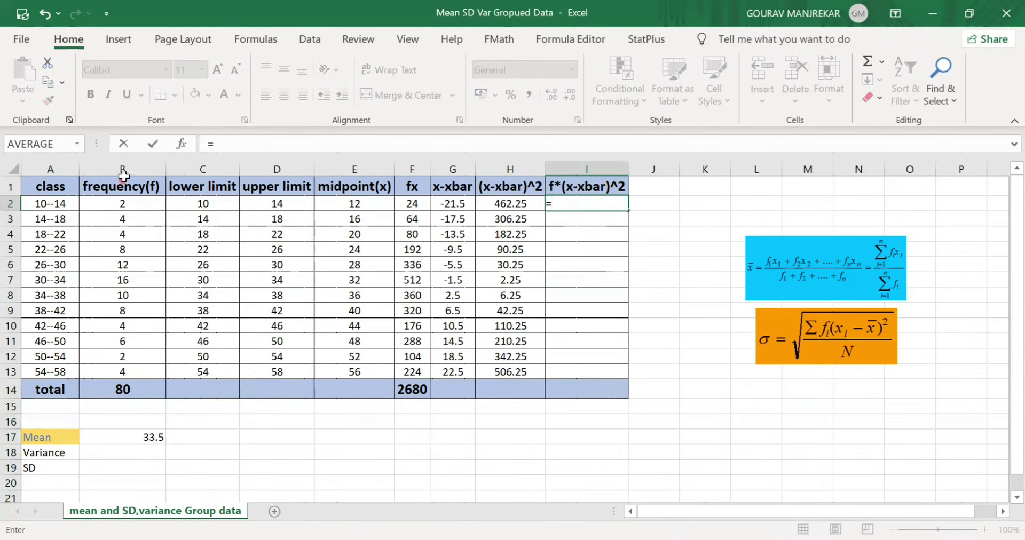
left_click(123, 203)
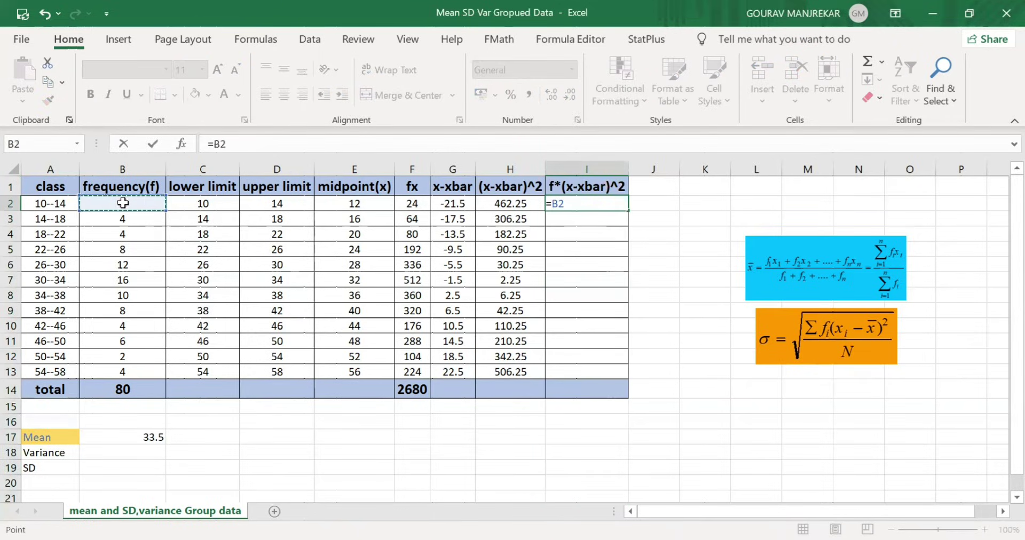
left_click(122, 203)
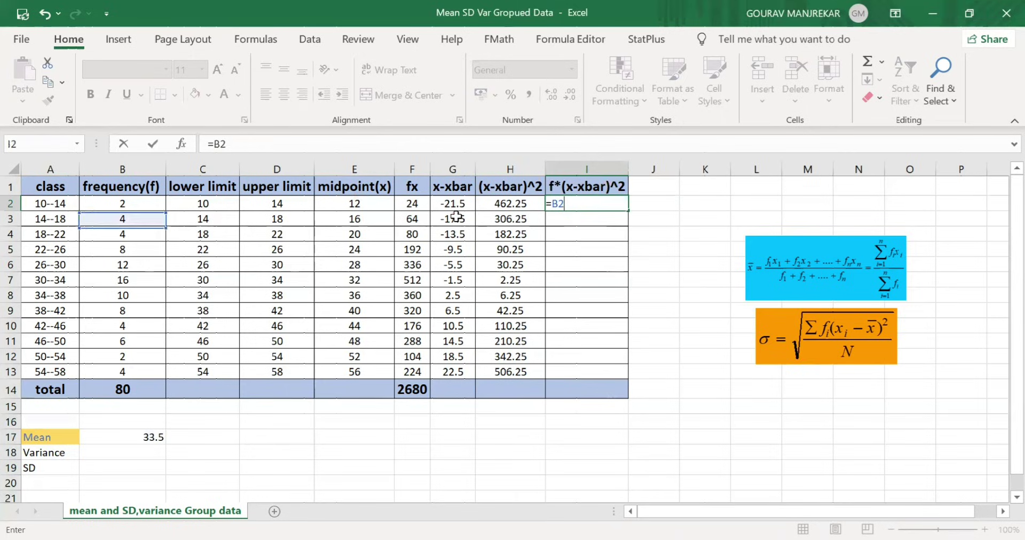
type("*")
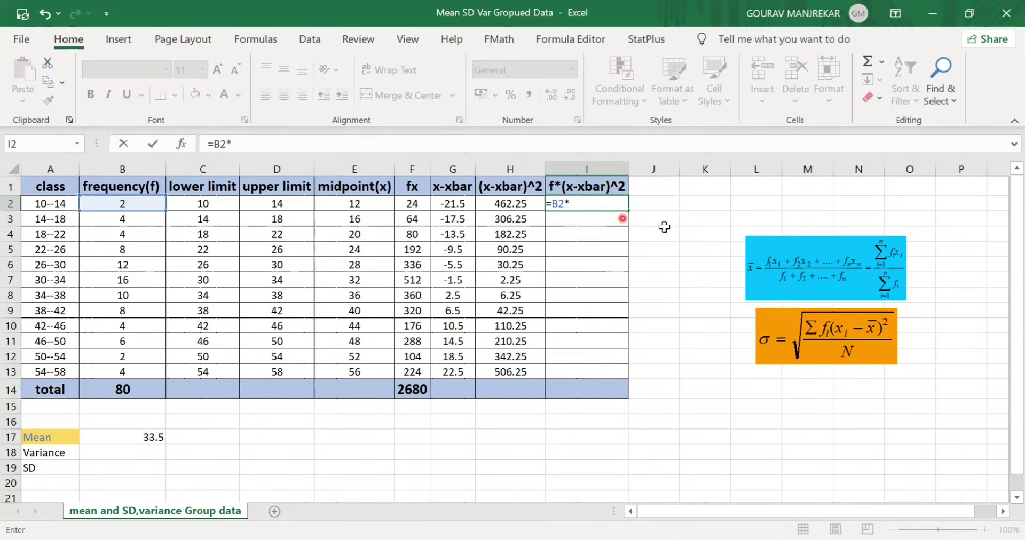
left_click(507, 204)
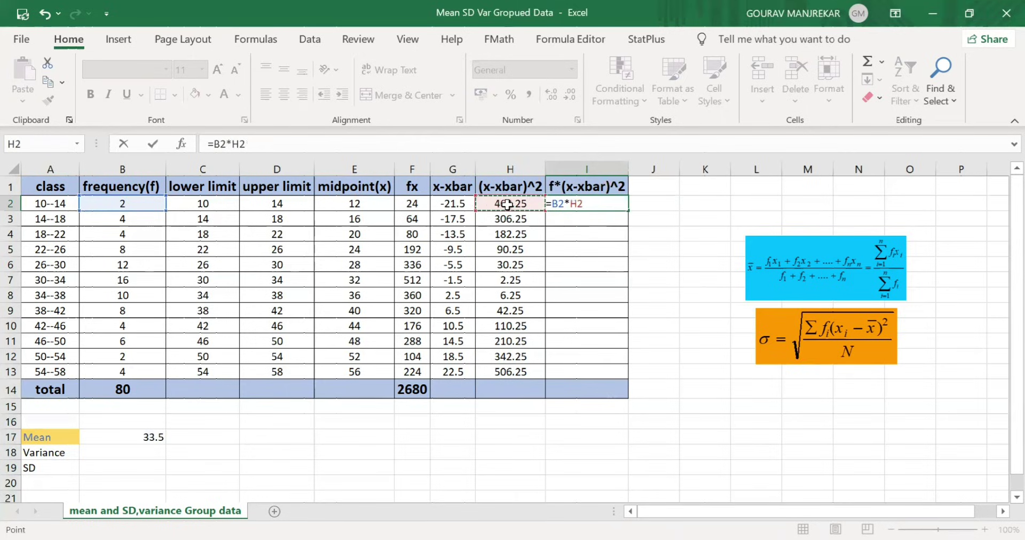
key("Return")
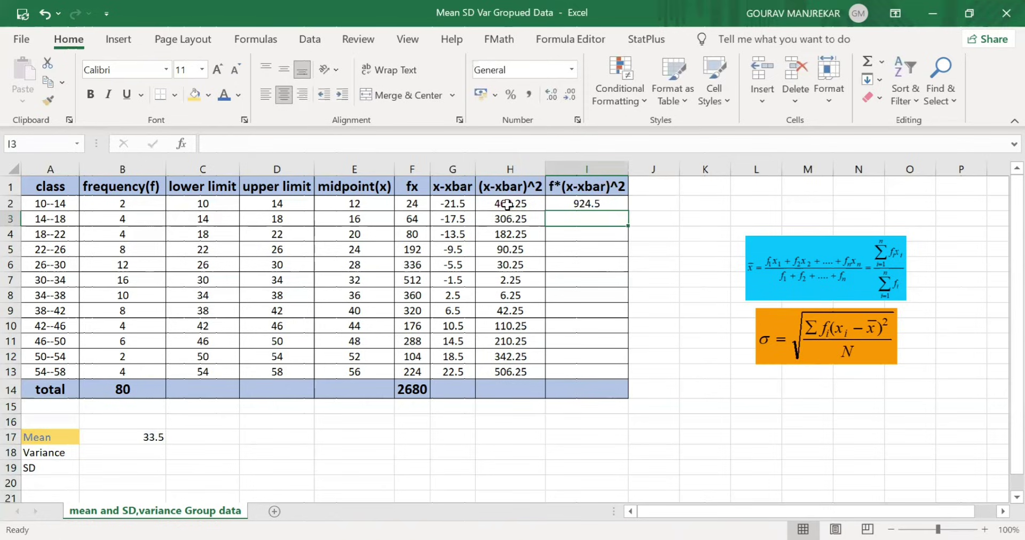
left_click(601, 203)
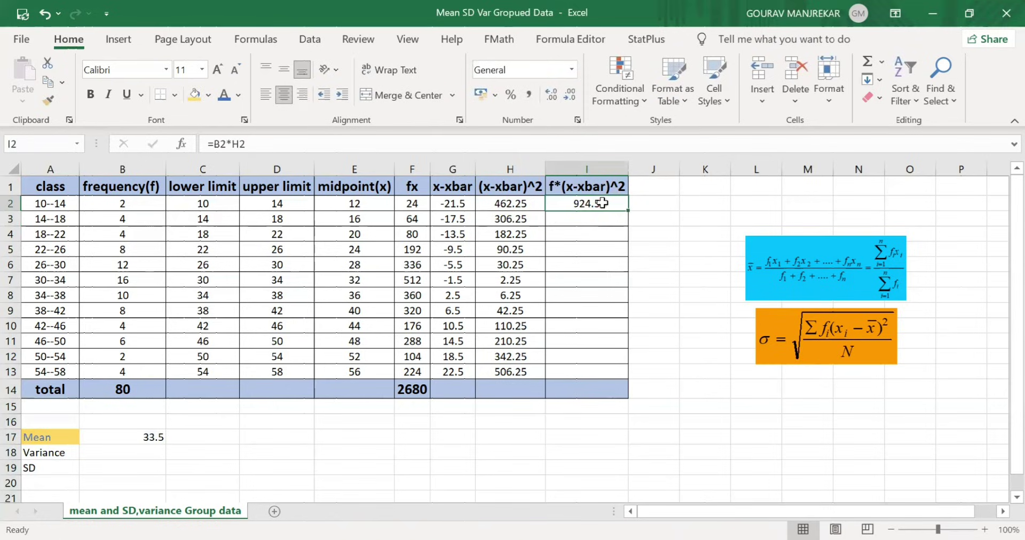
left_click_drag(628, 210, 629, 382)
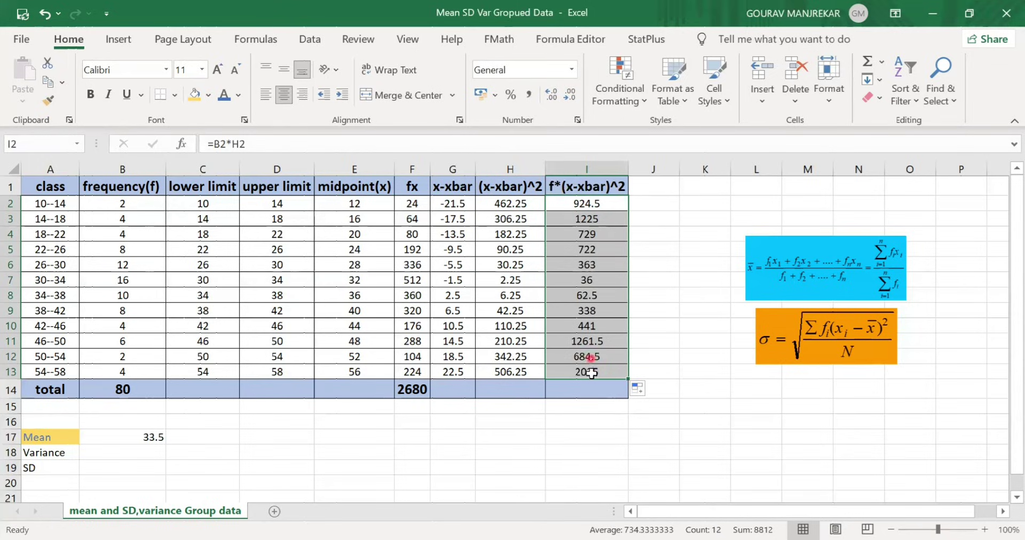
Step: Total the f*(x-xbar)^2 column in I14 of the total row with a SUM of I2 to I13
left_click(581, 395)
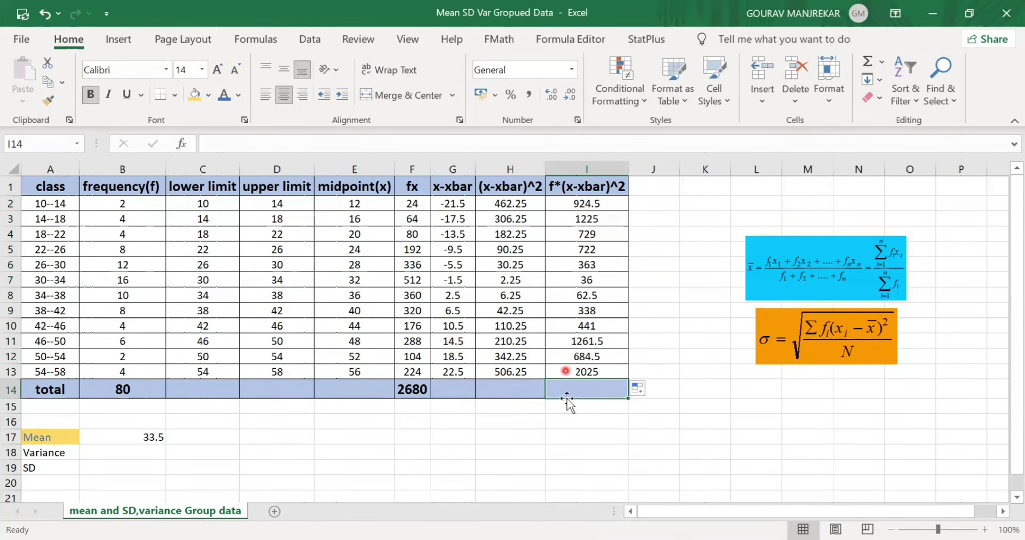
type("=")
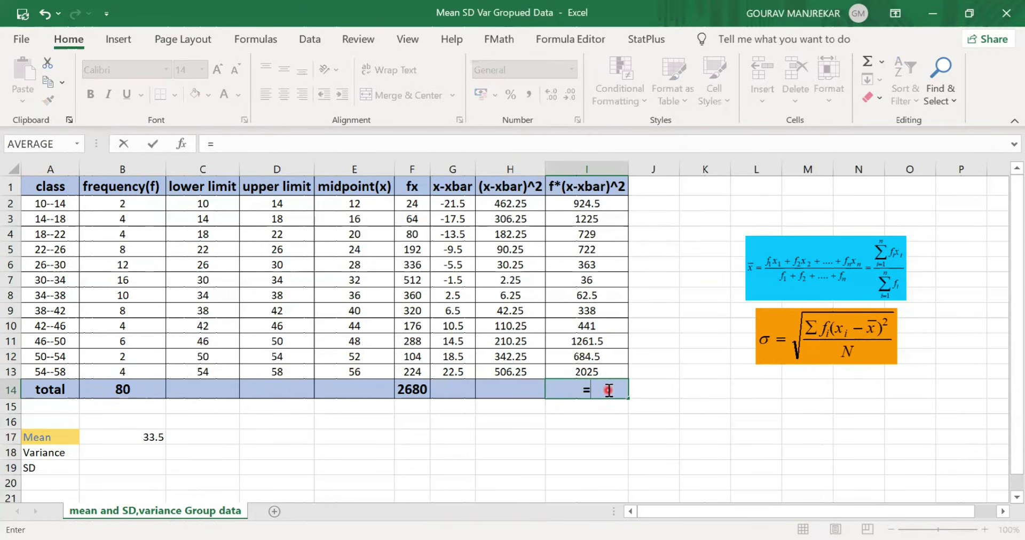
type("sum")
key("Tab")
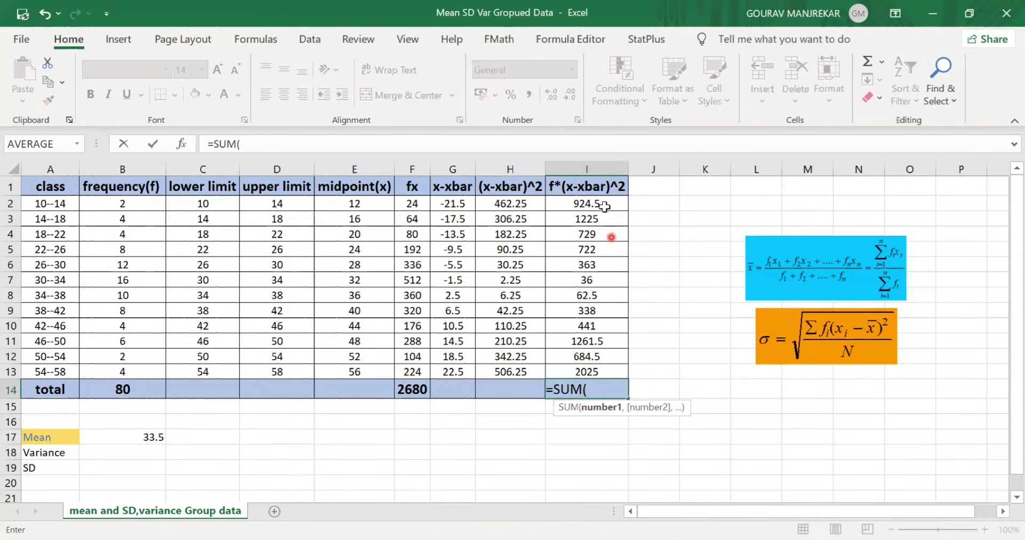
left_click(604, 205)
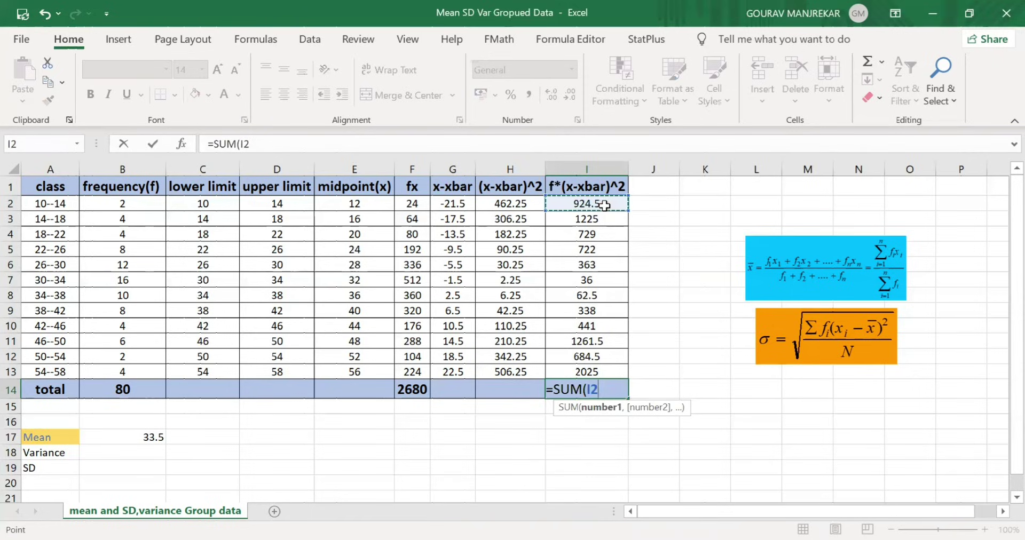
key("ctrl+shift+Down")
type(")")
key("Return")
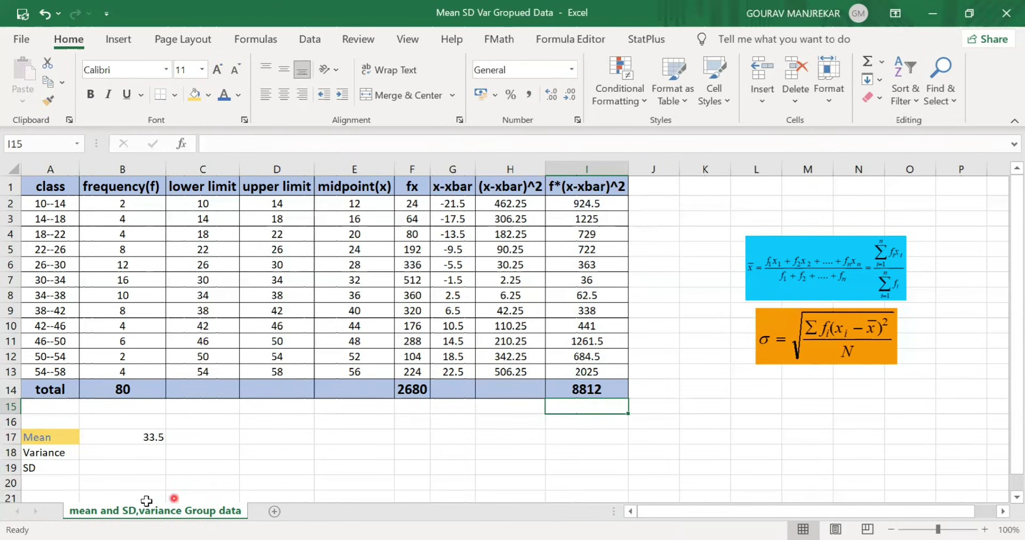
Step: Calculate the variance in B18 with =I14/B14, dividing the f*(x-xbar)^2 total by the total frequency
left_click(122, 454)
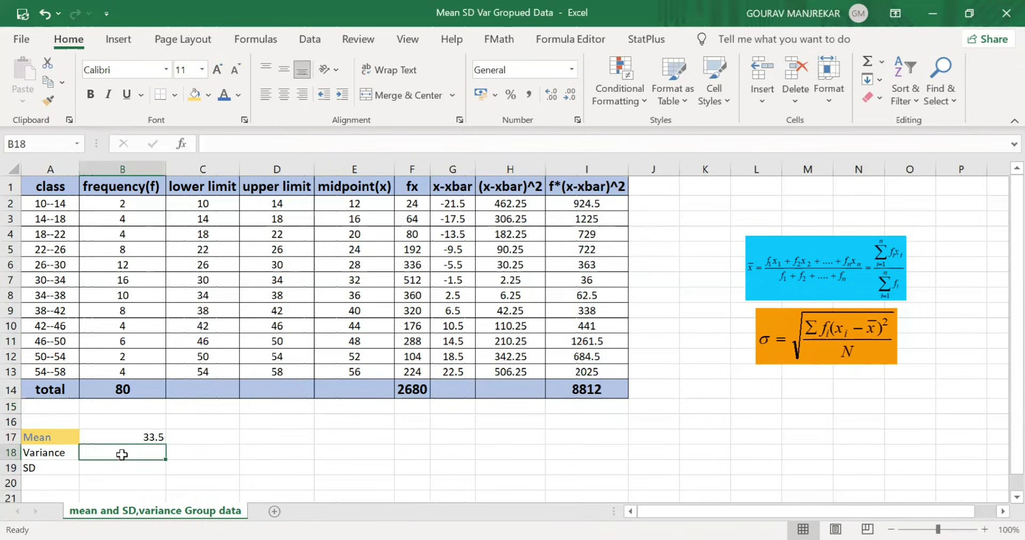
type("=")
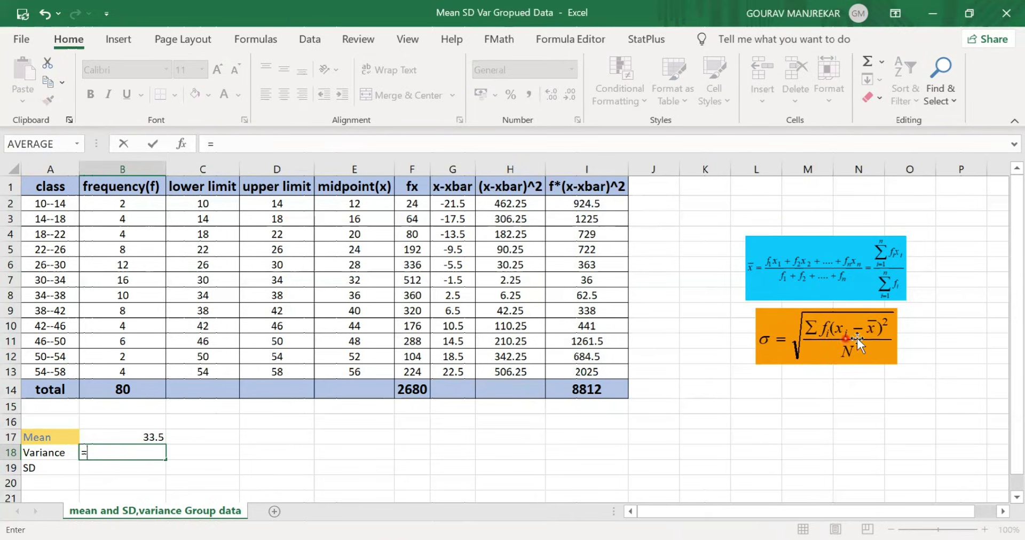
left_click(586, 390)
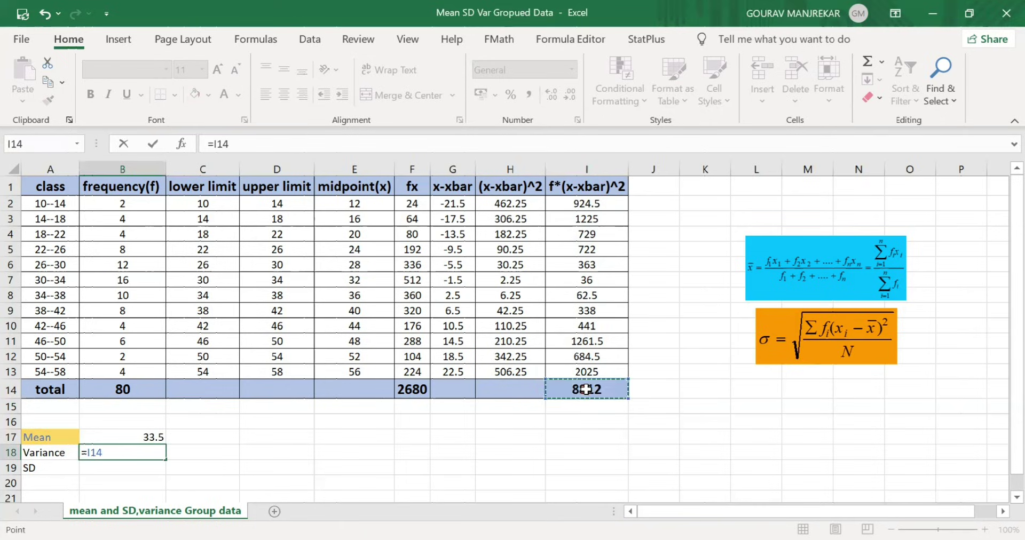
type("/")
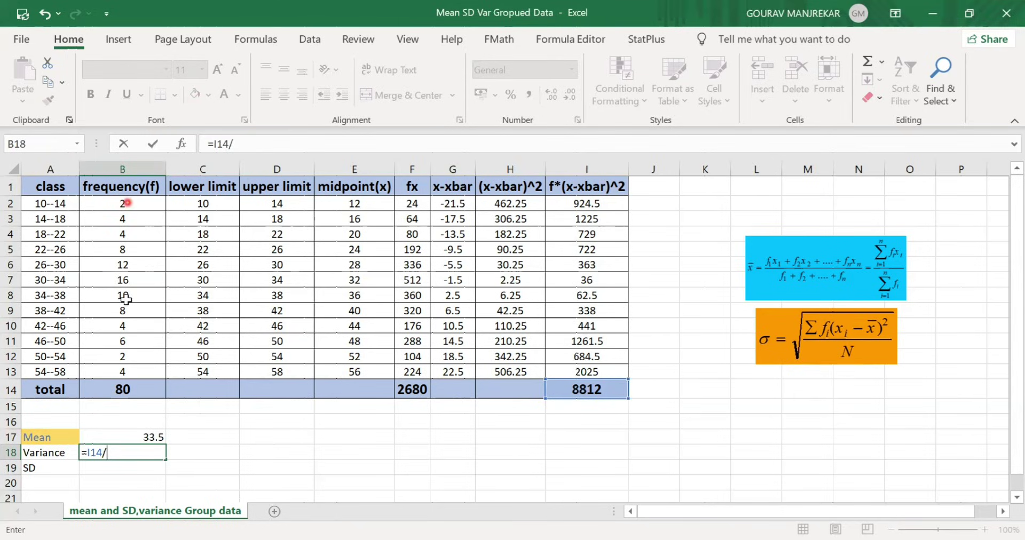
left_click(123, 394)
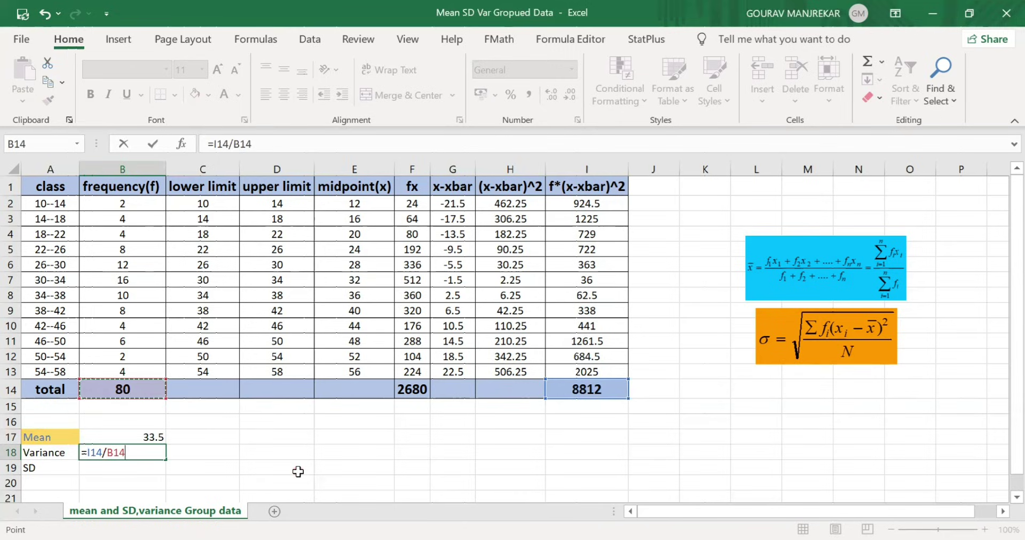
key("Return")
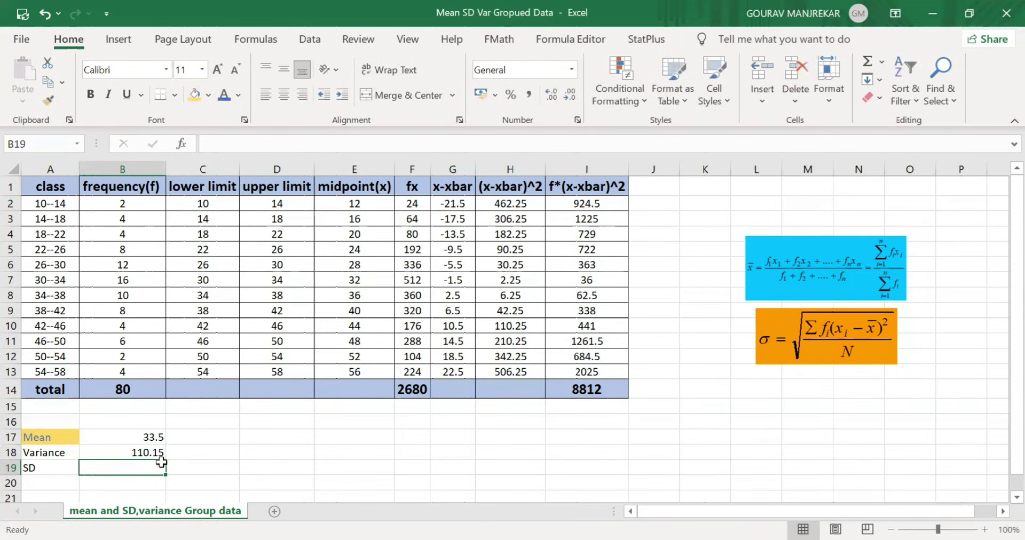
Step: Calculate the standard deviation in B19 as the square root of the variance with =SQRT(B18)
left_click(116, 472)
type("=")
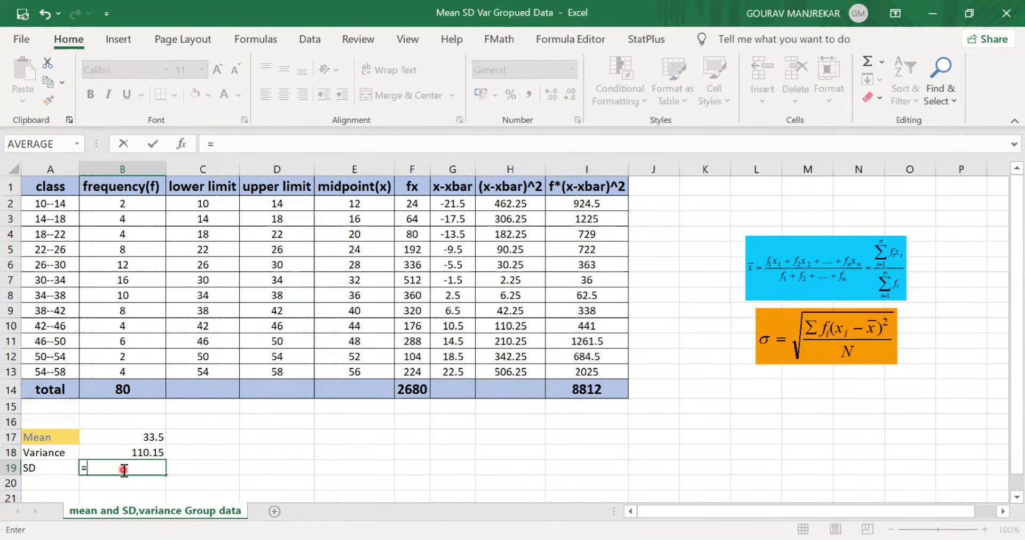
type("squ")
key("BackSpace")
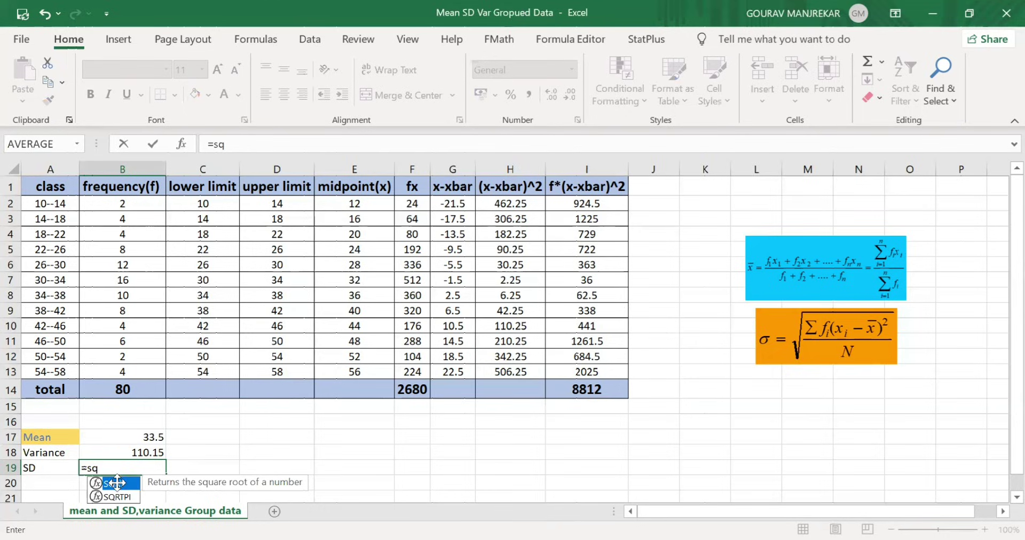
double_click(117, 483)
left_click(134, 452)
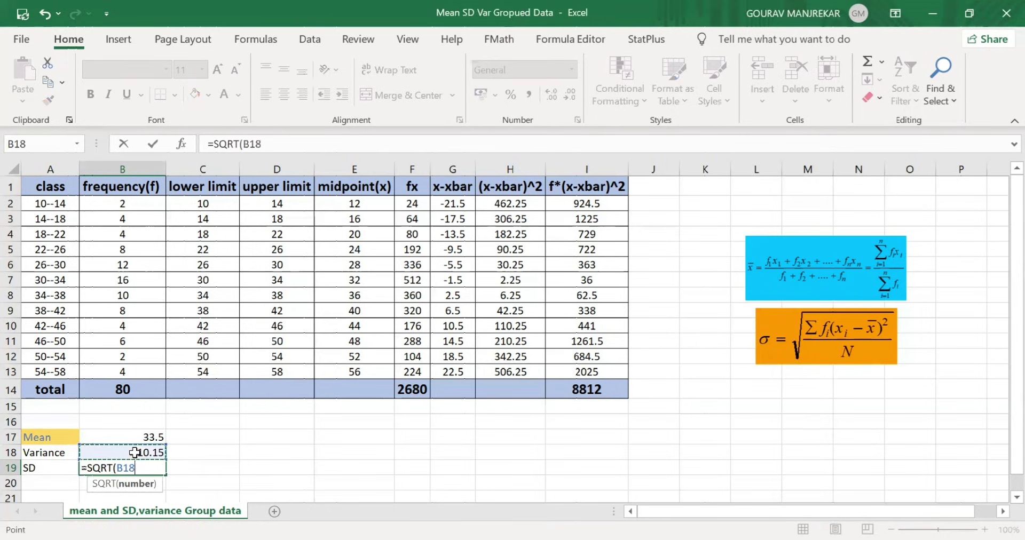
type(")")
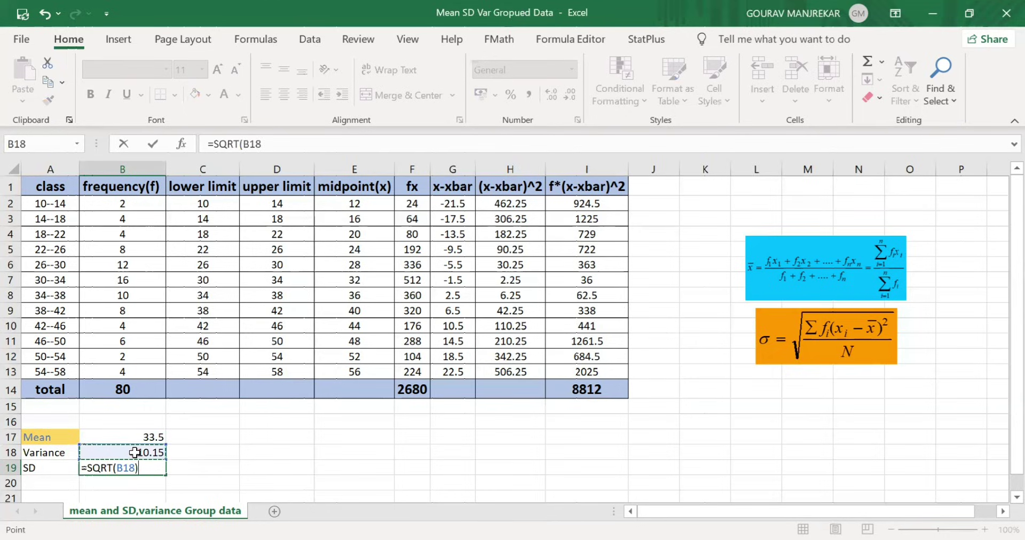
key("Return")
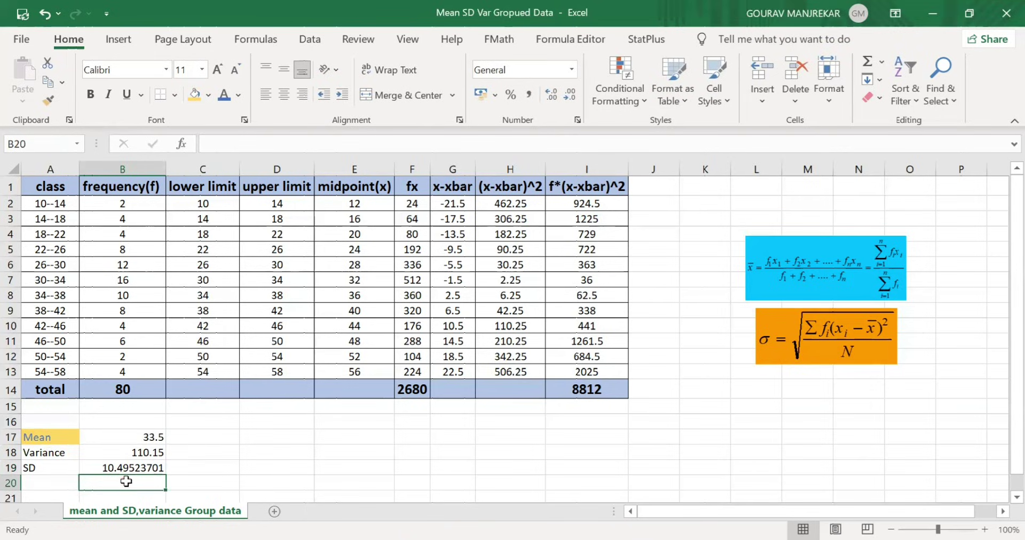
Step: Apply the Number format to the standard deviation in B19
left_click(131, 469)
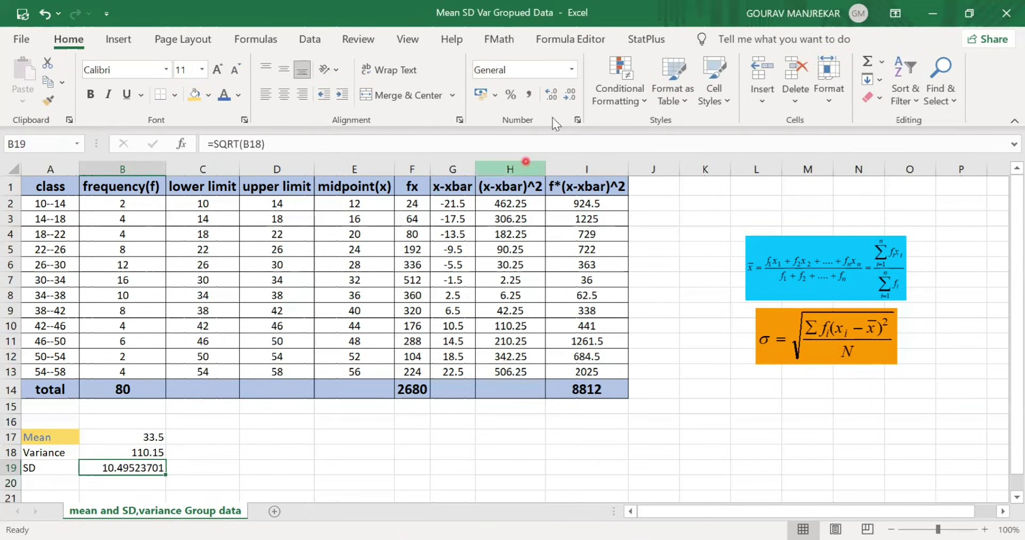
left_click(573, 70)
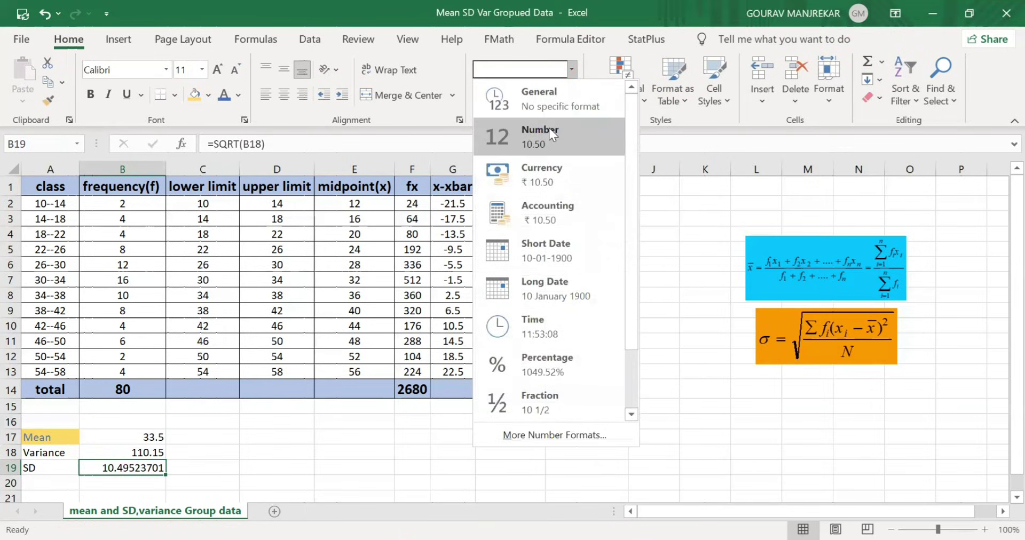
left_click(550, 128)
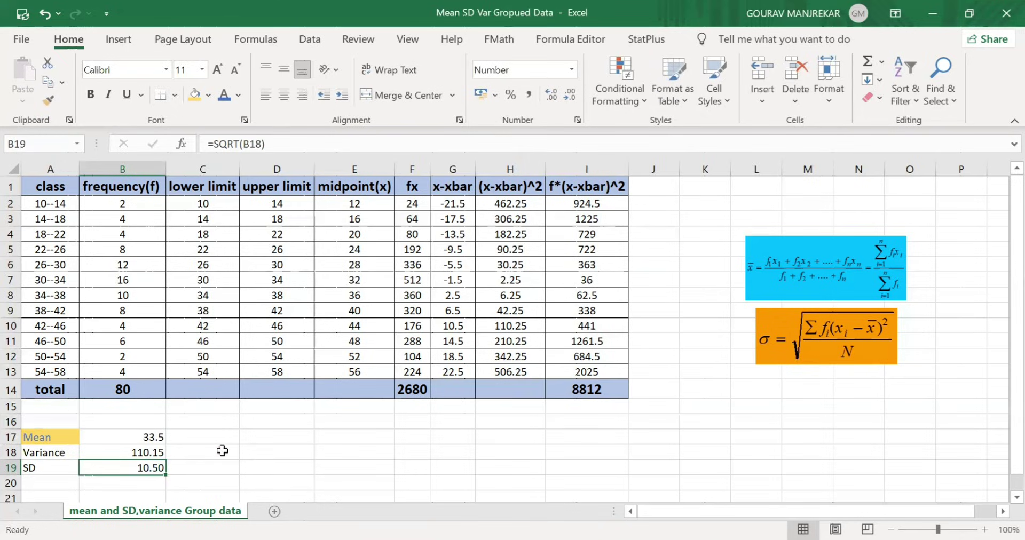
Step: Fill the Variance and SD label cells A18:A19 with a medium blue theme color
left_click(47, 453)
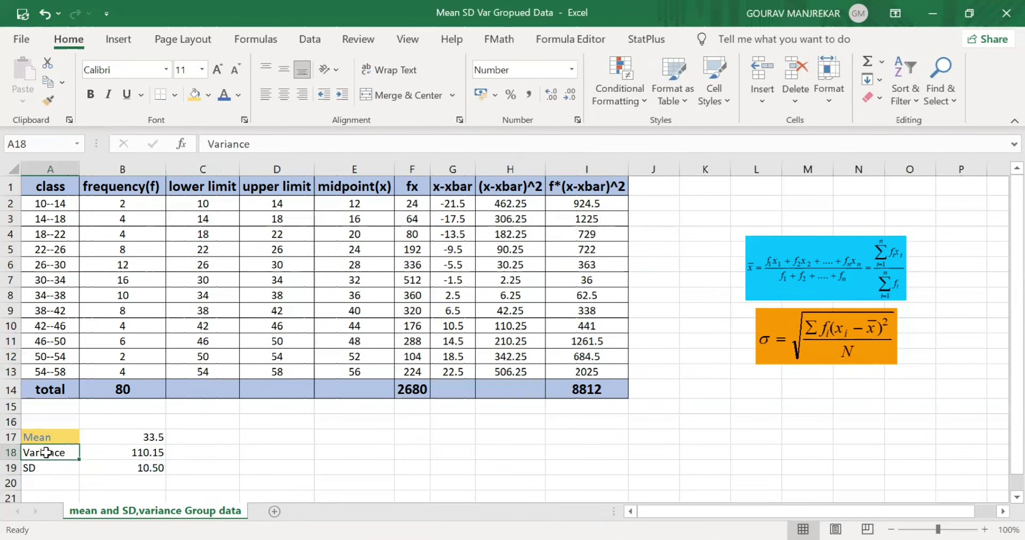
left_click_drag(47, 453, 47, 468)
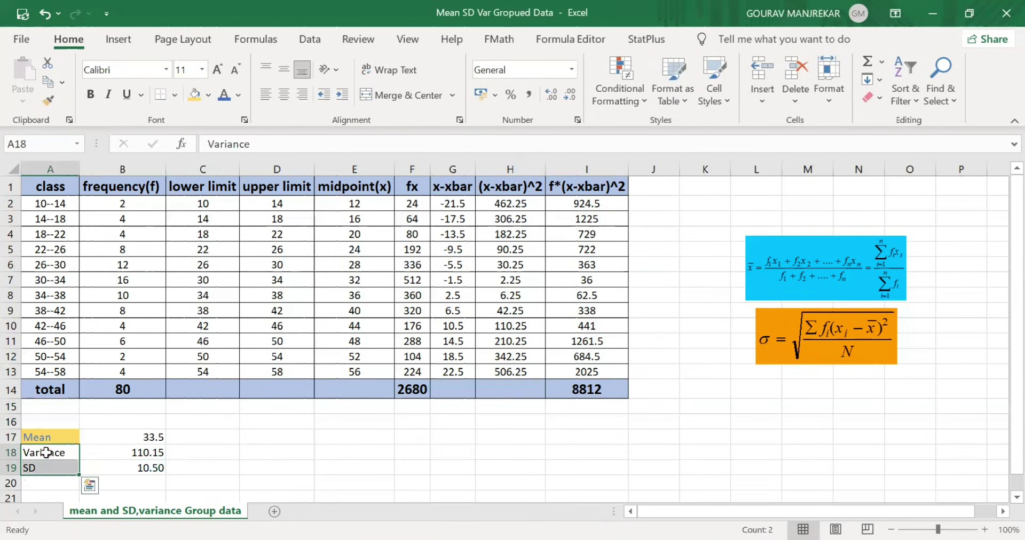
left_click(209, 94)
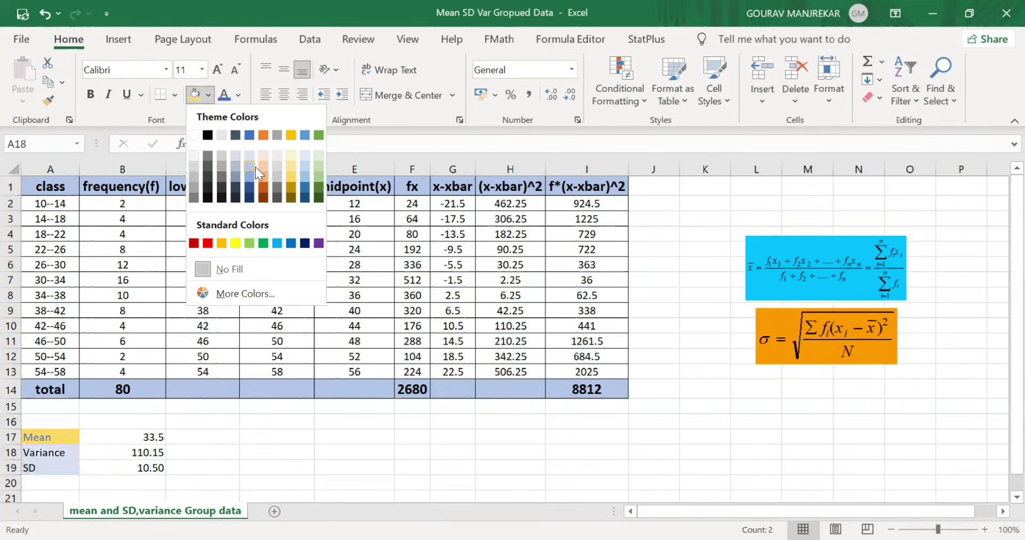
left_click(250, 177)
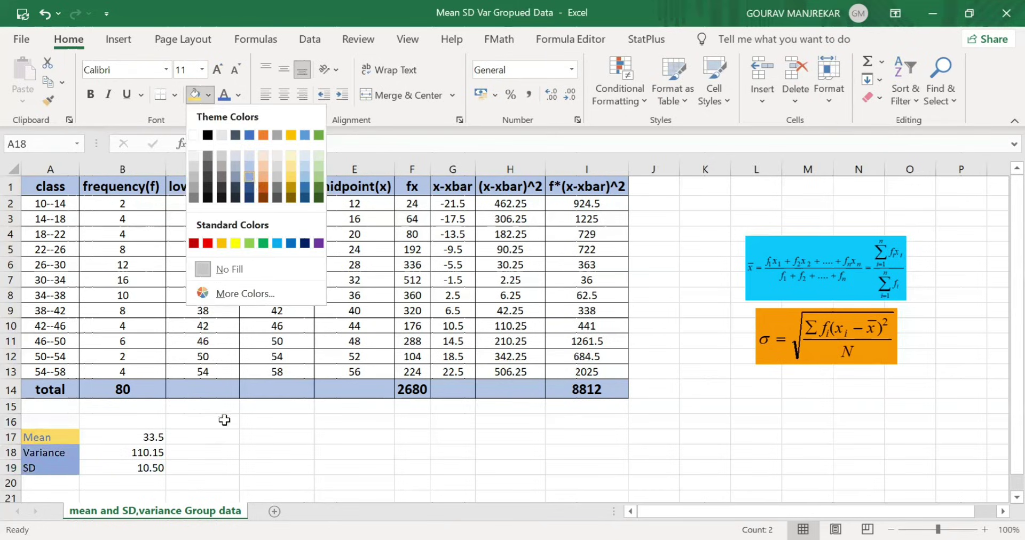
left_click(220, 448)
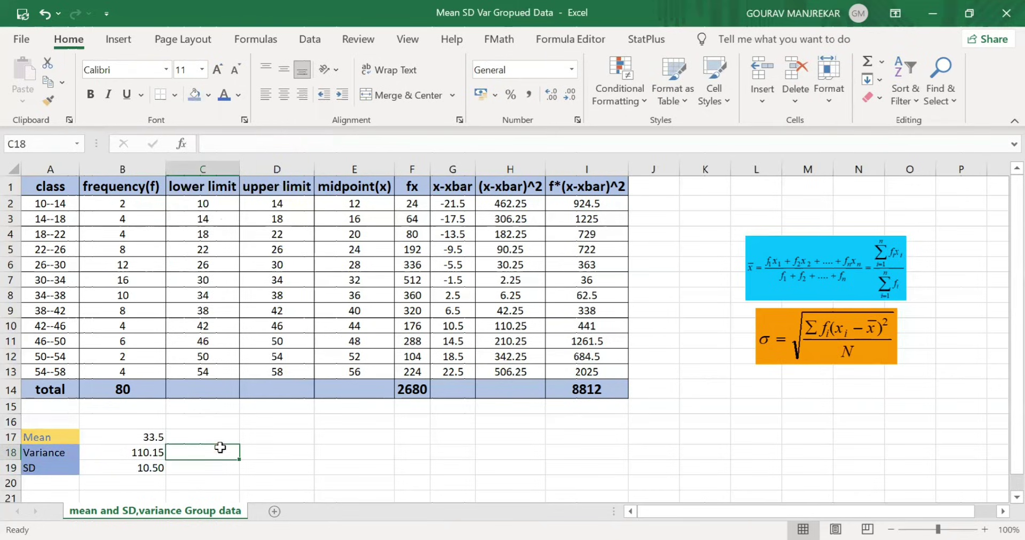